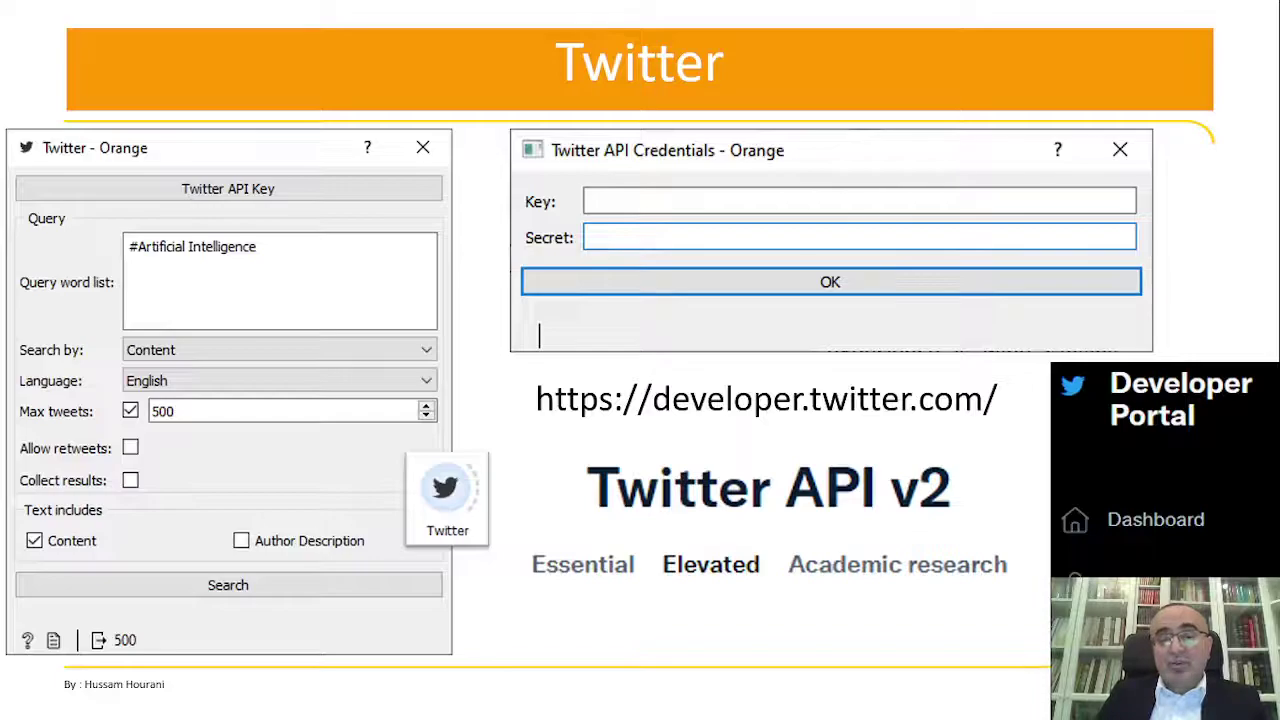
# Step: Exit the Twitter slide show and bring up the Orange workflow 57 Twitt.ows
pyautogui.press('Escape')
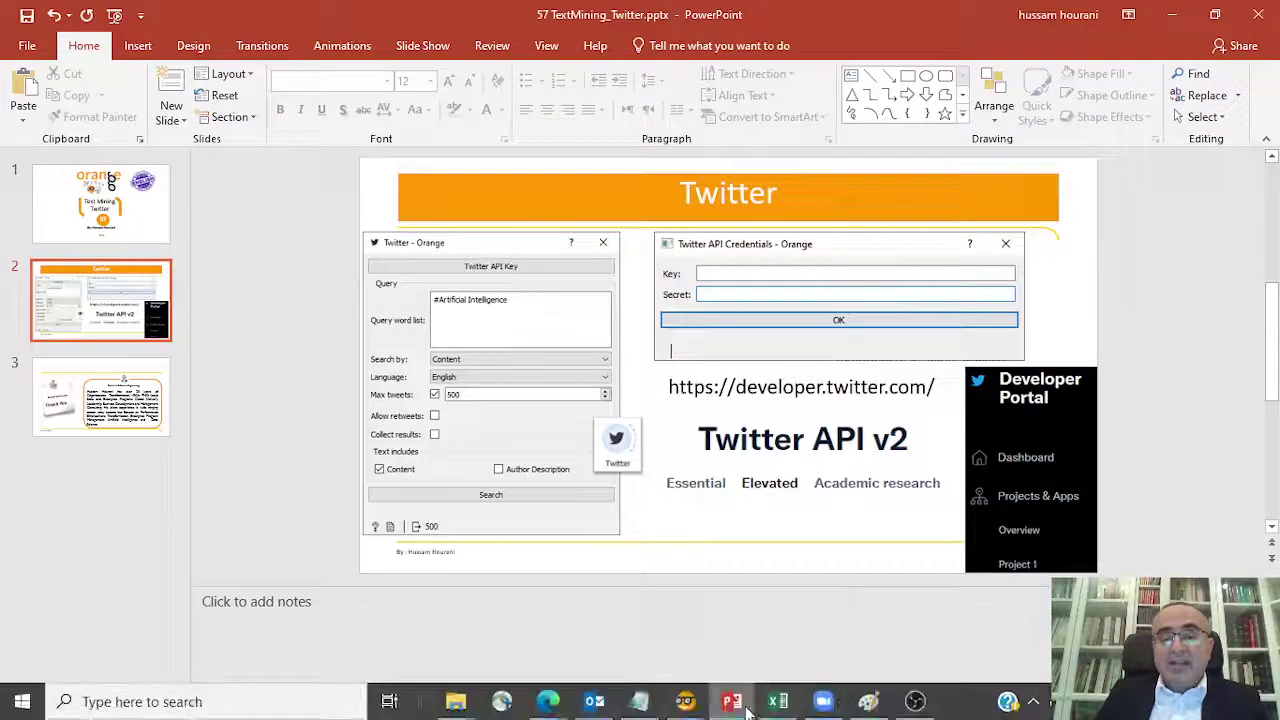
pyautogui.moveTo(685, 701)
pyautogui.click(538, 619)
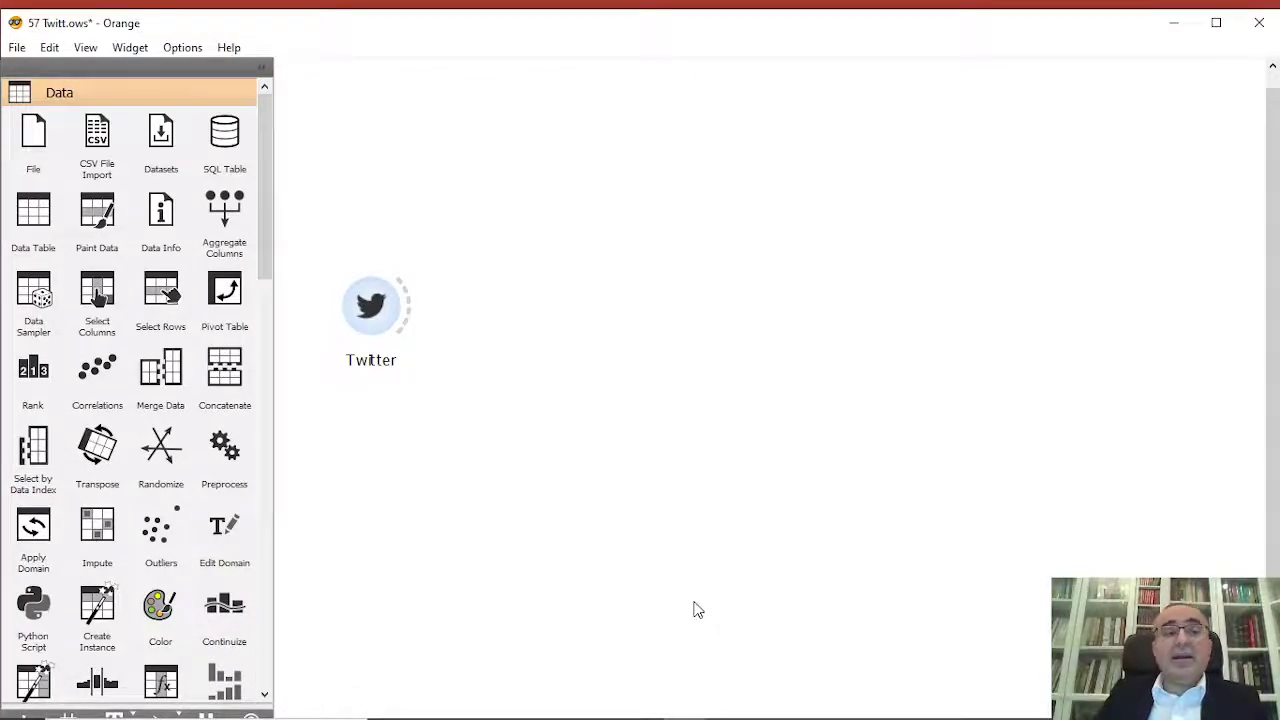
# Step: Maximize Orange, nudge the Twitter widget right, and expand the Text Mining widget category
pyautogui.click(1218, 26)
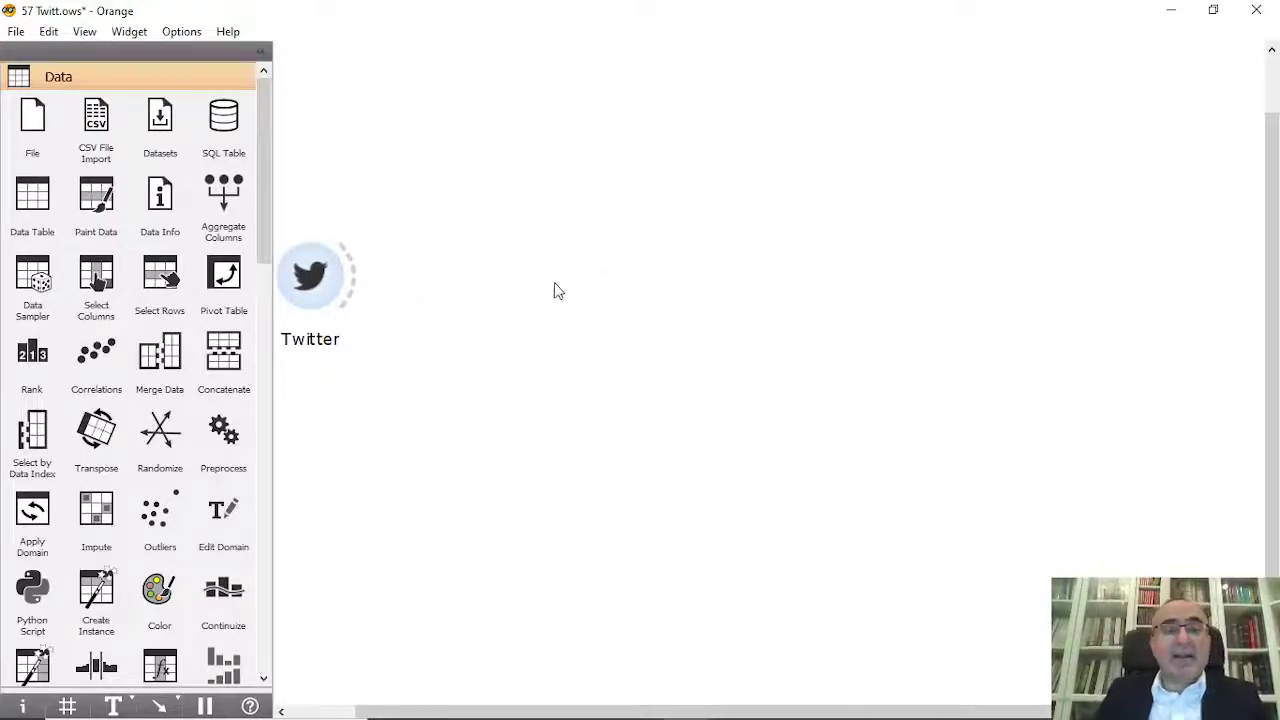
pyautogui.click(347, 283)
pyautogui.moveTo(347, 283); pyautogui.dragTo(364, 283)
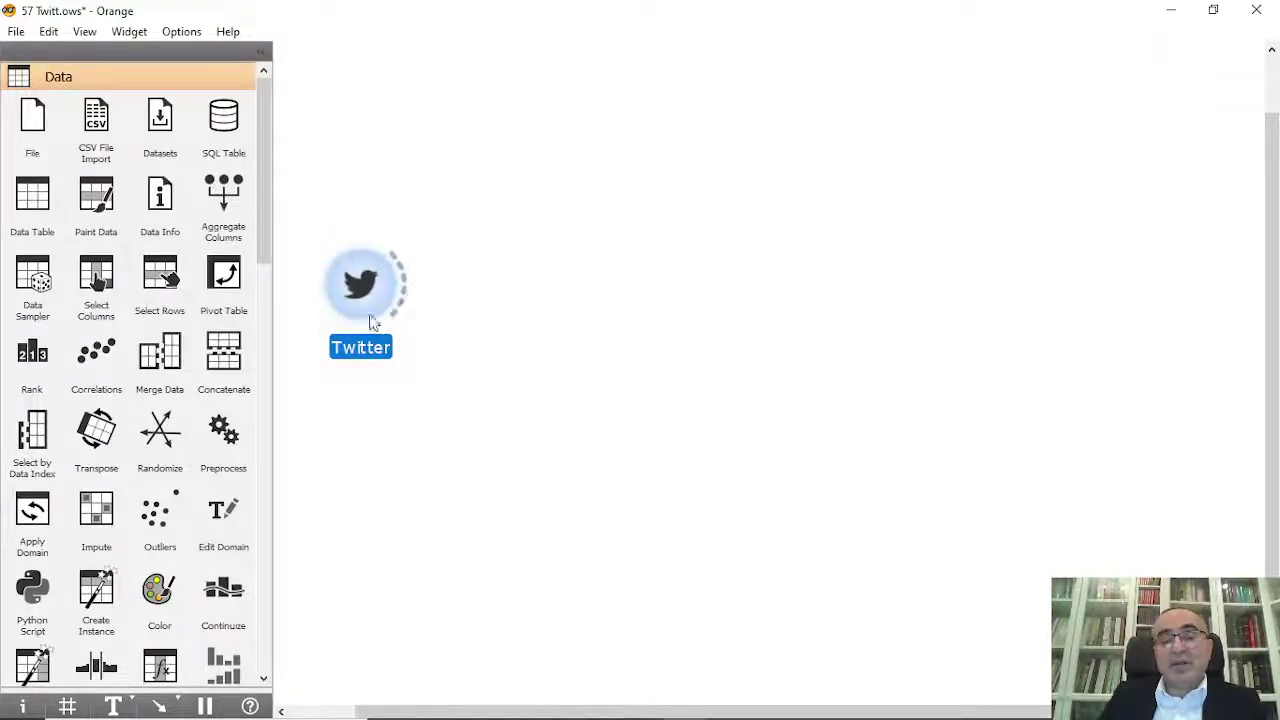
pyautogui.moveTo(263, 213); pyautogui.dragTo(262, 570)
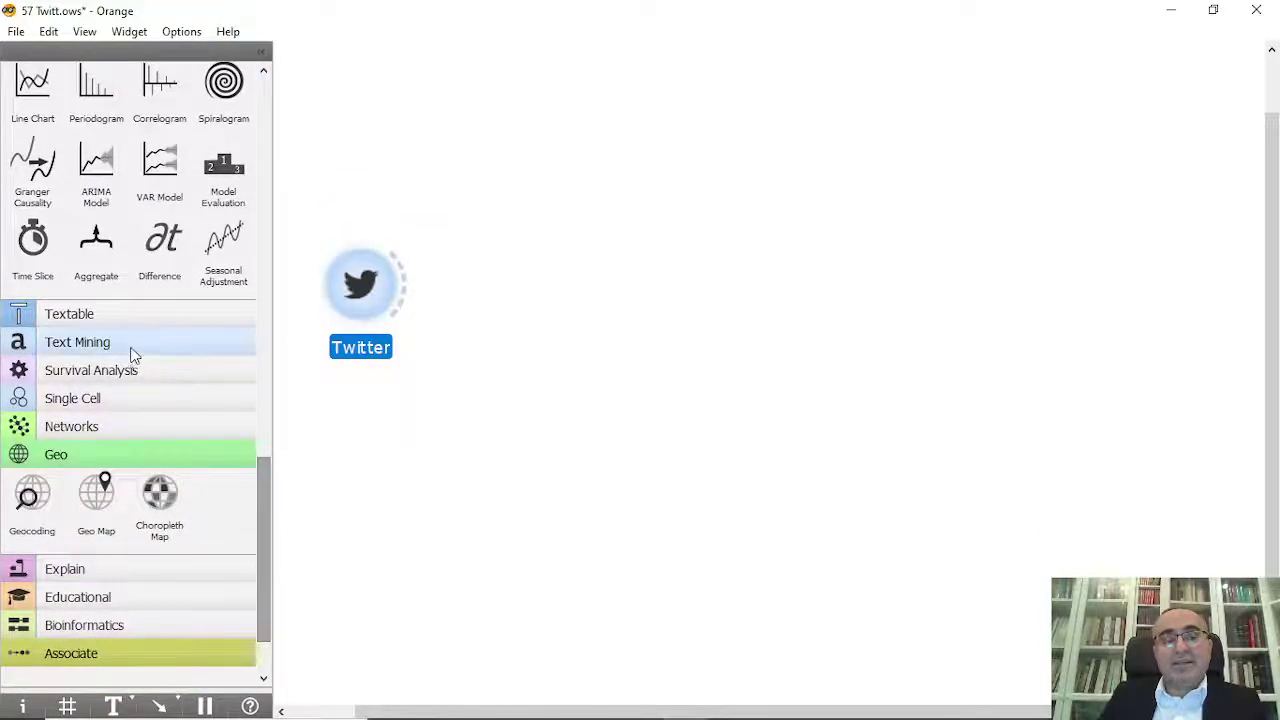
pyautogui.click(133, 345)
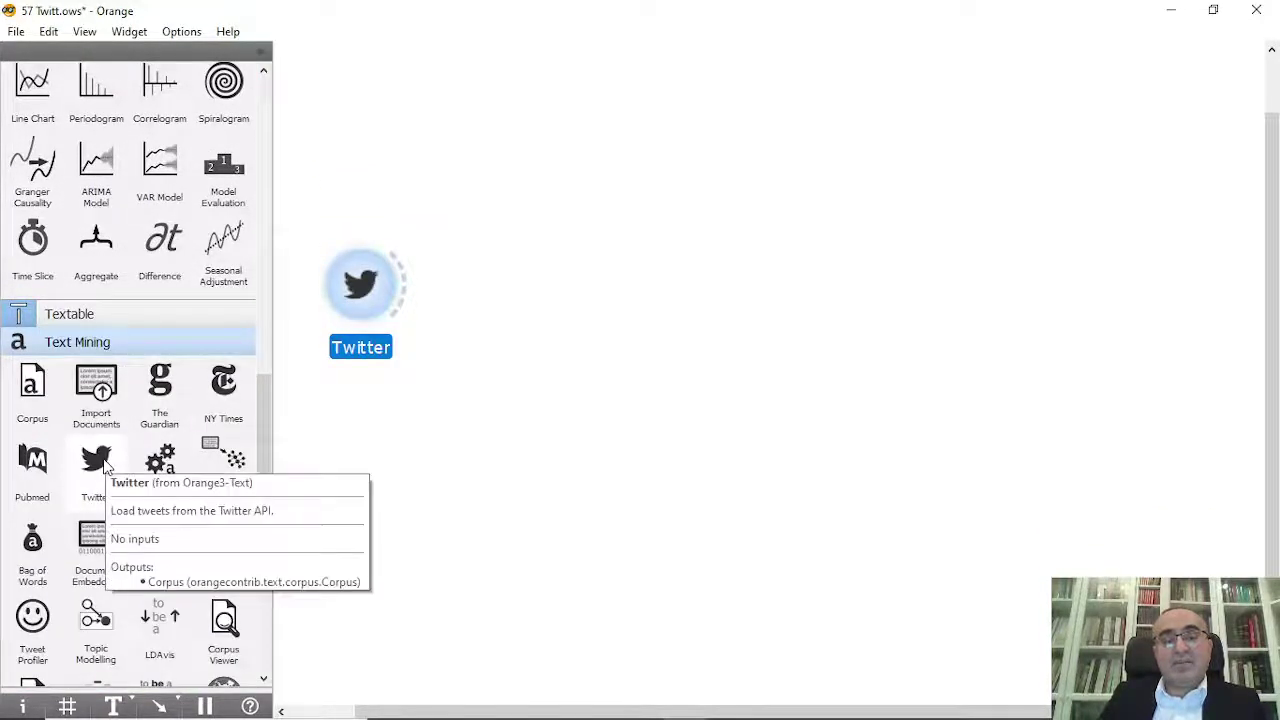
pyautogui.doubleClick(380, 275)
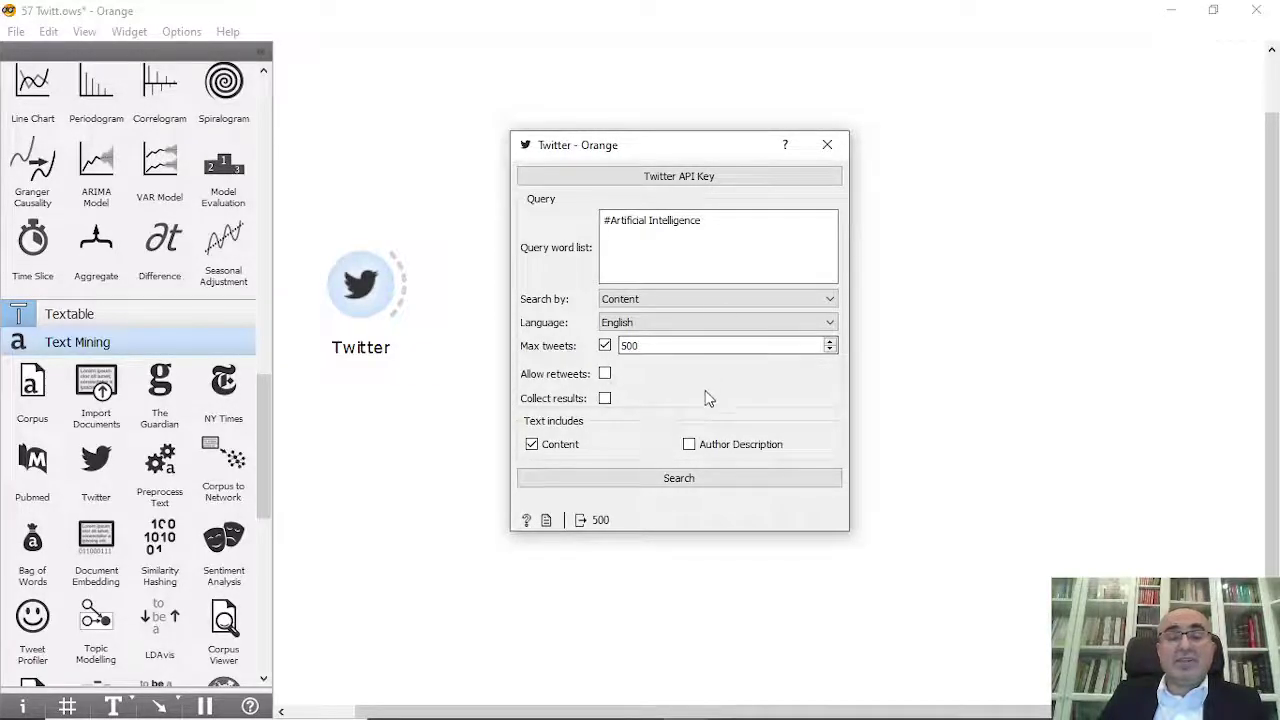
# Step: Link a Corpus Viewer to Twitter's output and browse the 500 retrieved tweets
pyautogui.click(827, 144)
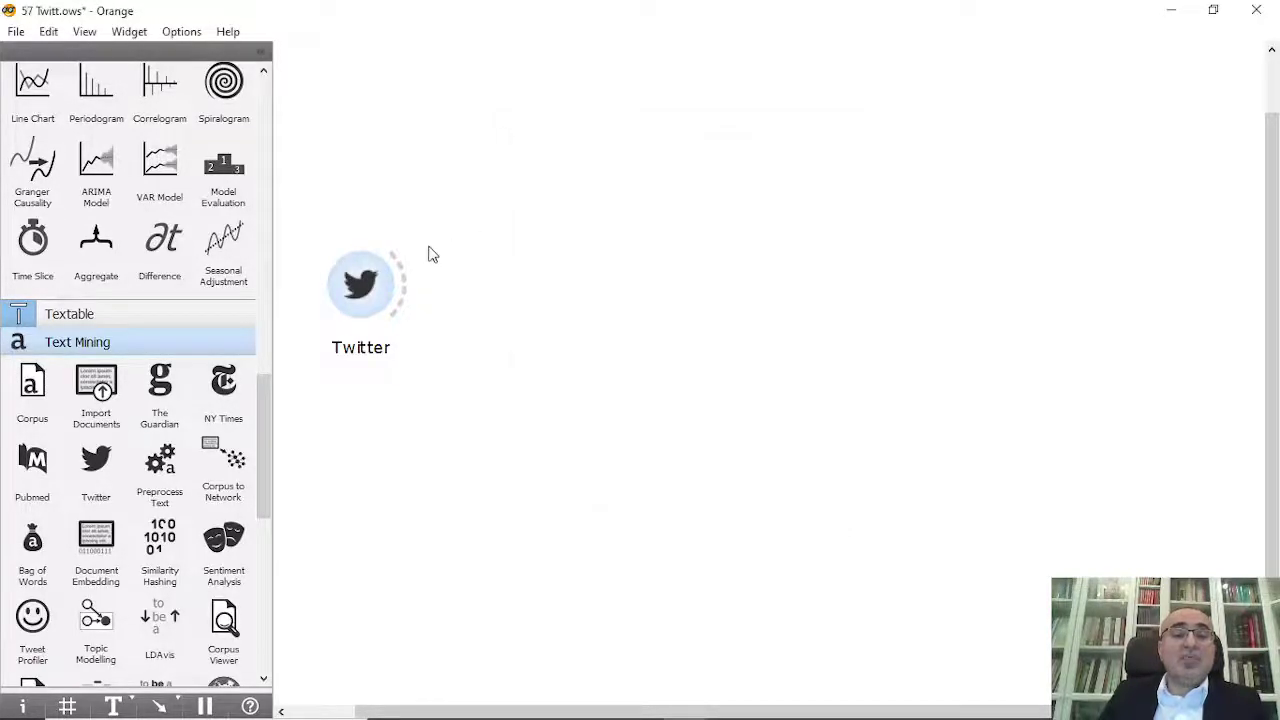
pyautogui.moveTo(402, 280); pyautogui.dragTo(503, 172)
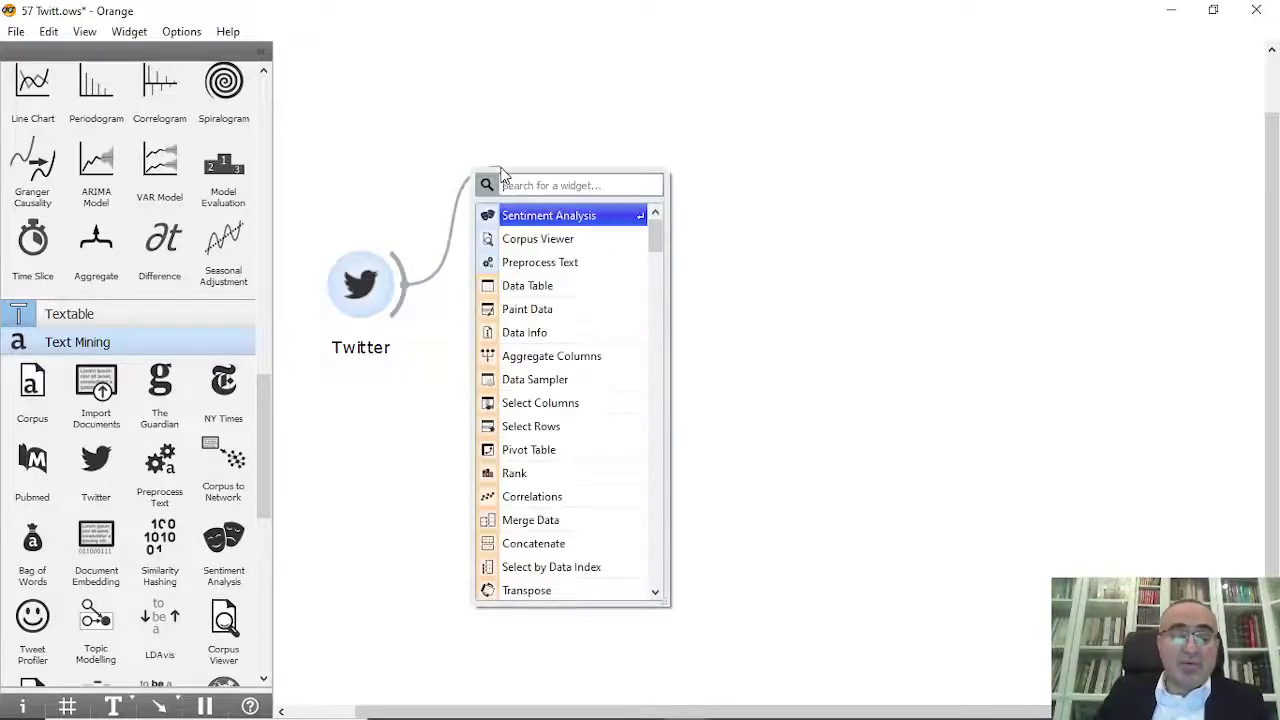
pyautogui.write('cor')
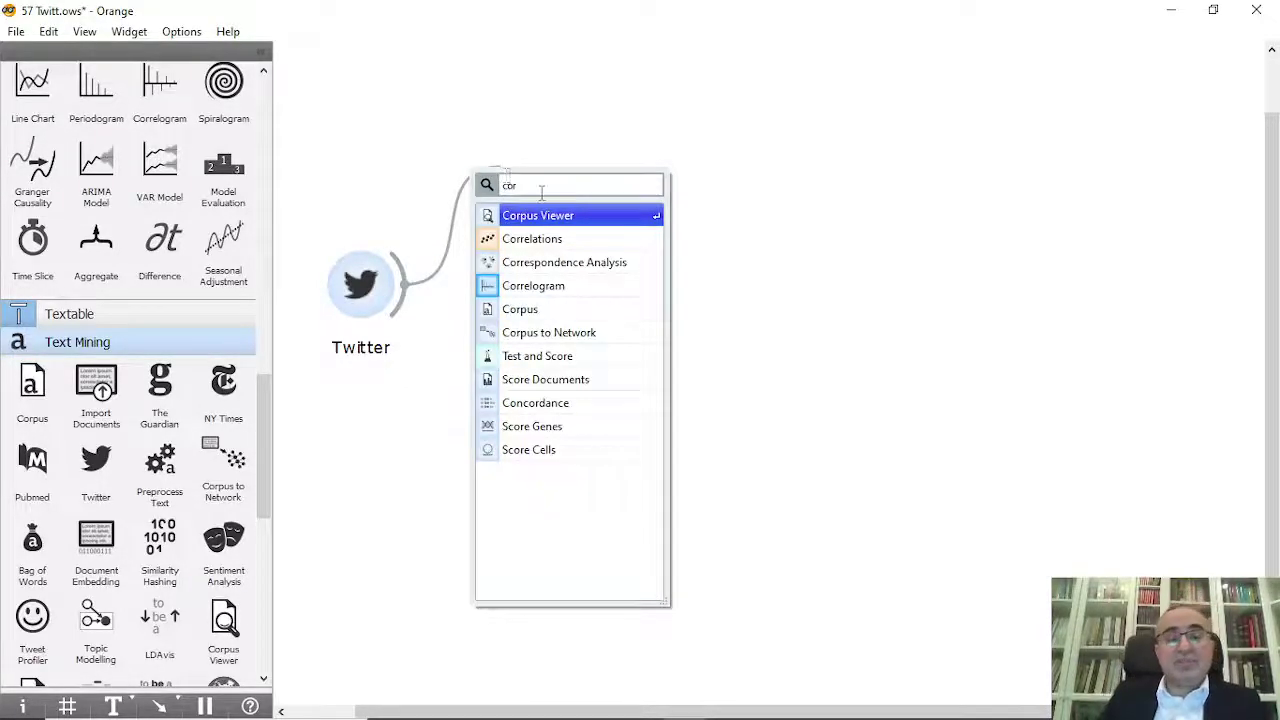
pyautogui.click(563, 215)
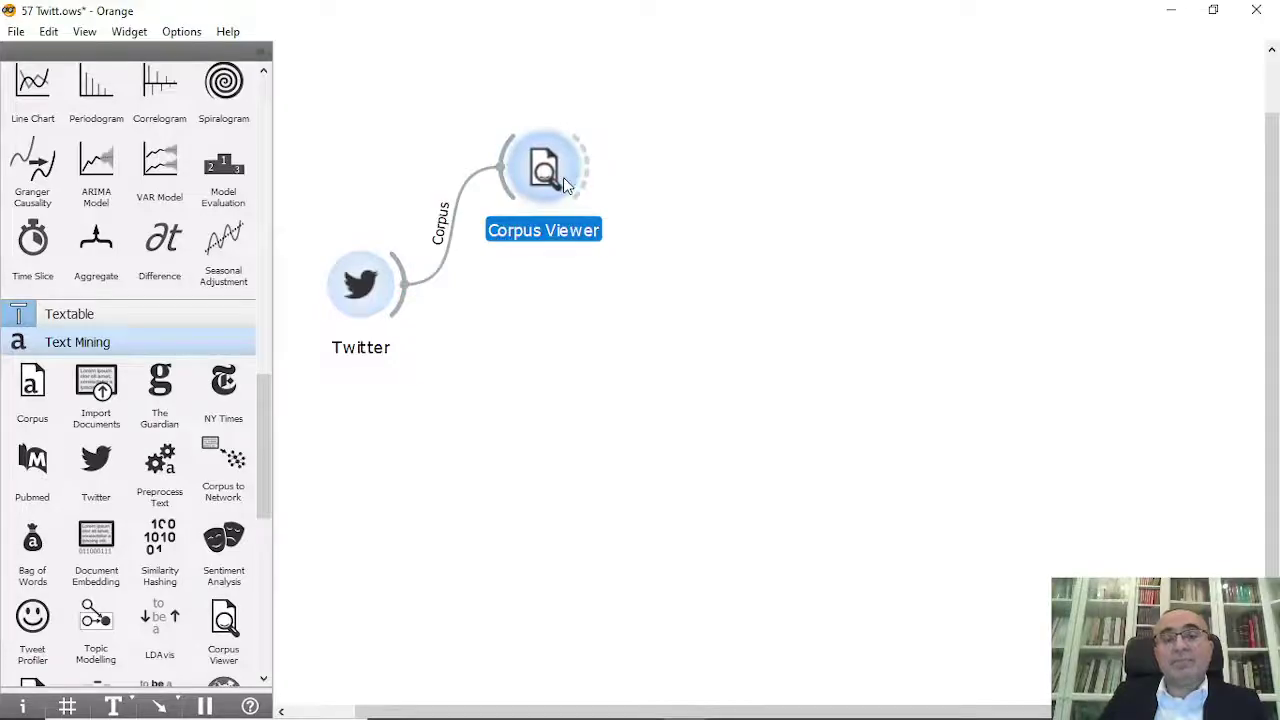
pyautogui.doubleClick(563, 177)
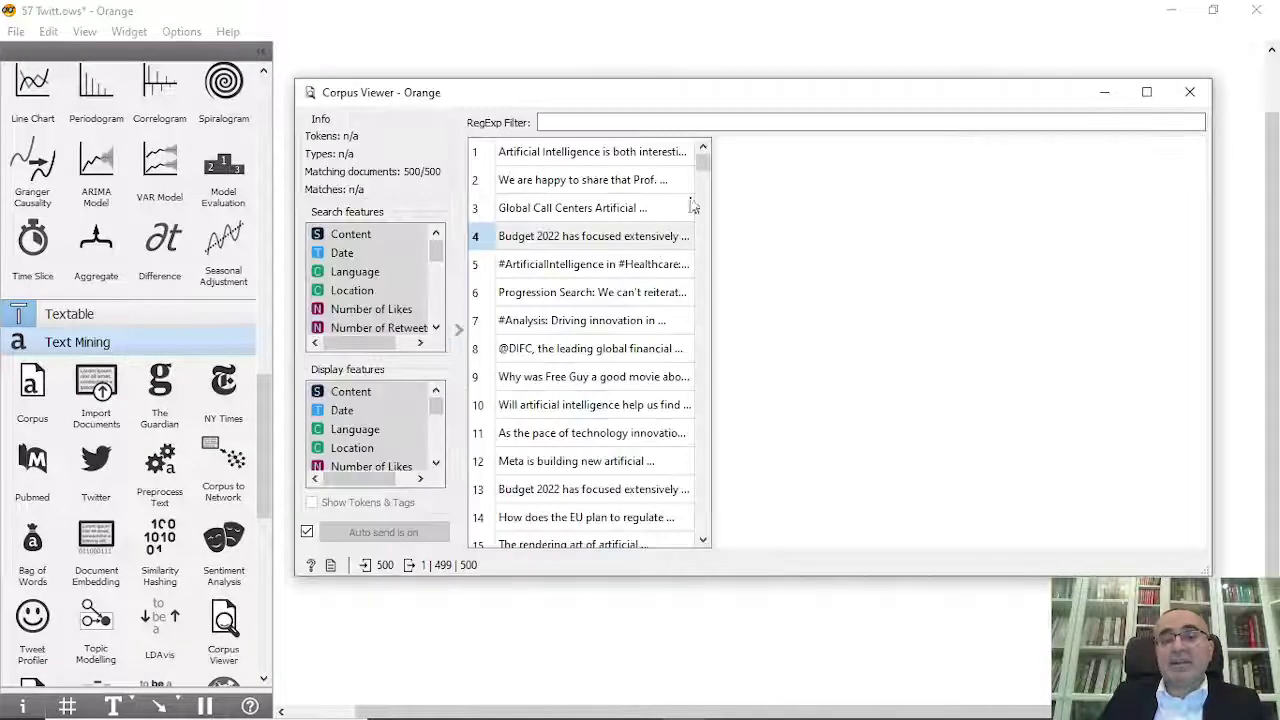
pyautogui.moveTo(703, 160)
pyautogui.mouseDown()
pyautogui.moveTo(696, 590)
pyautogui.moveTo(688, 176)
pyautogui.mouseUp()
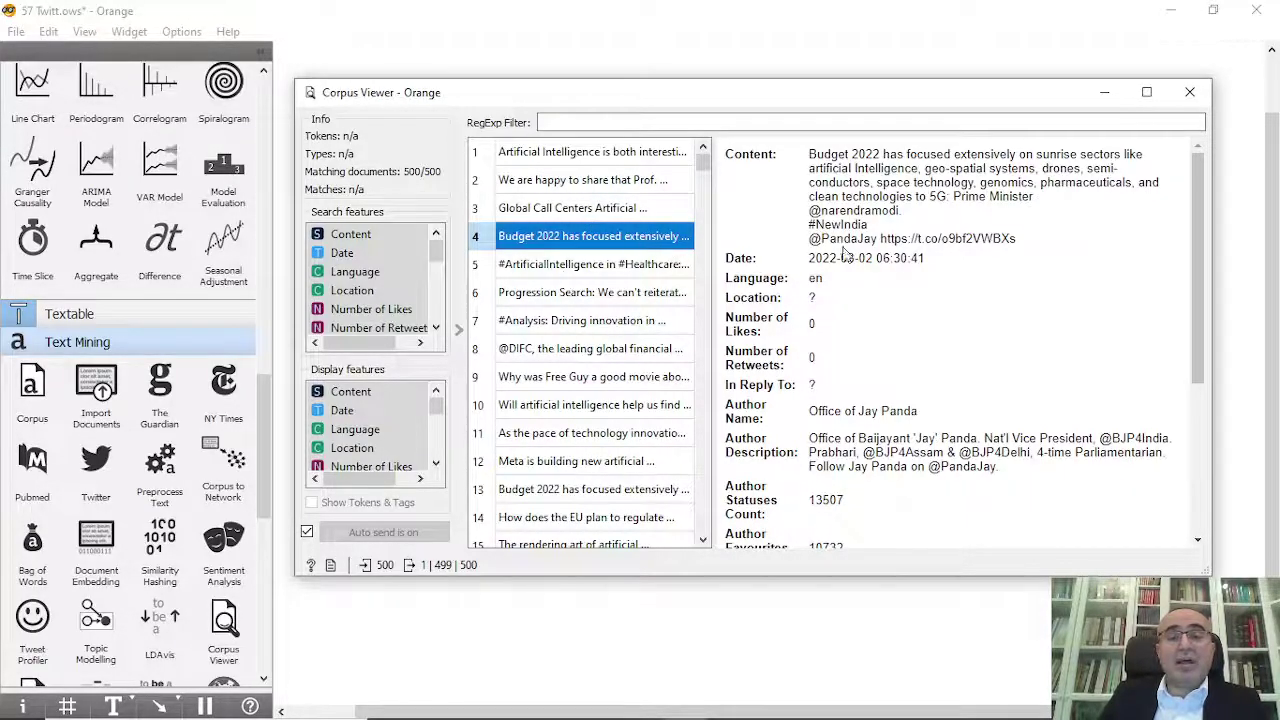
# Step: Add a Sentiment Analysis widget fed by the Twitter corpus
pyautogui.click(1189, 92)
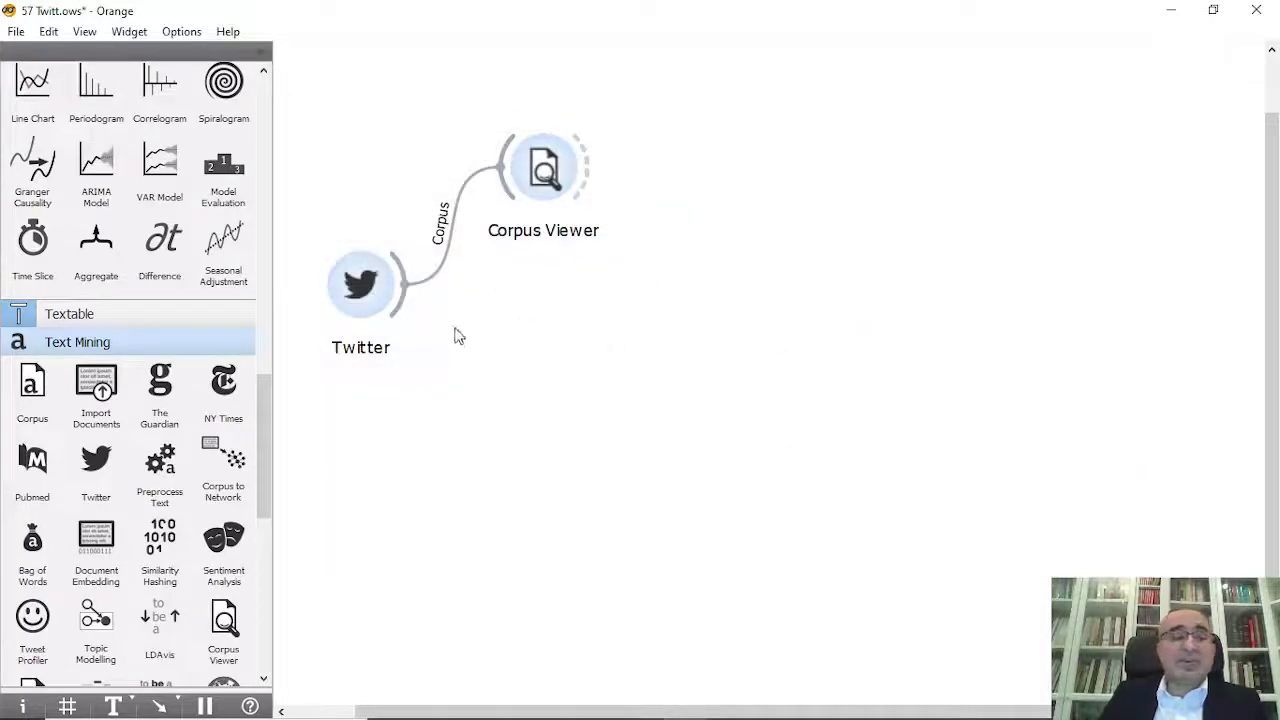
pyautogui.moveTo(405, 285); pyautogui.dragTo(588, 300)
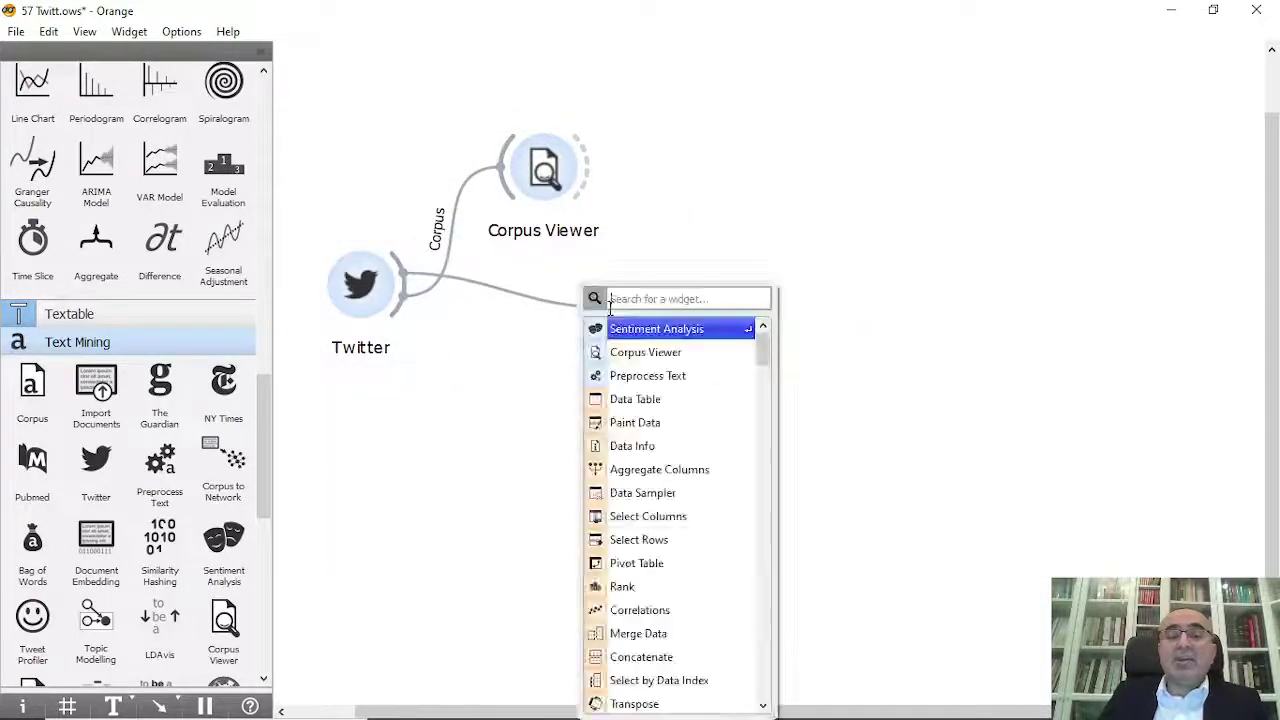
pyautogui.click(678, 329)
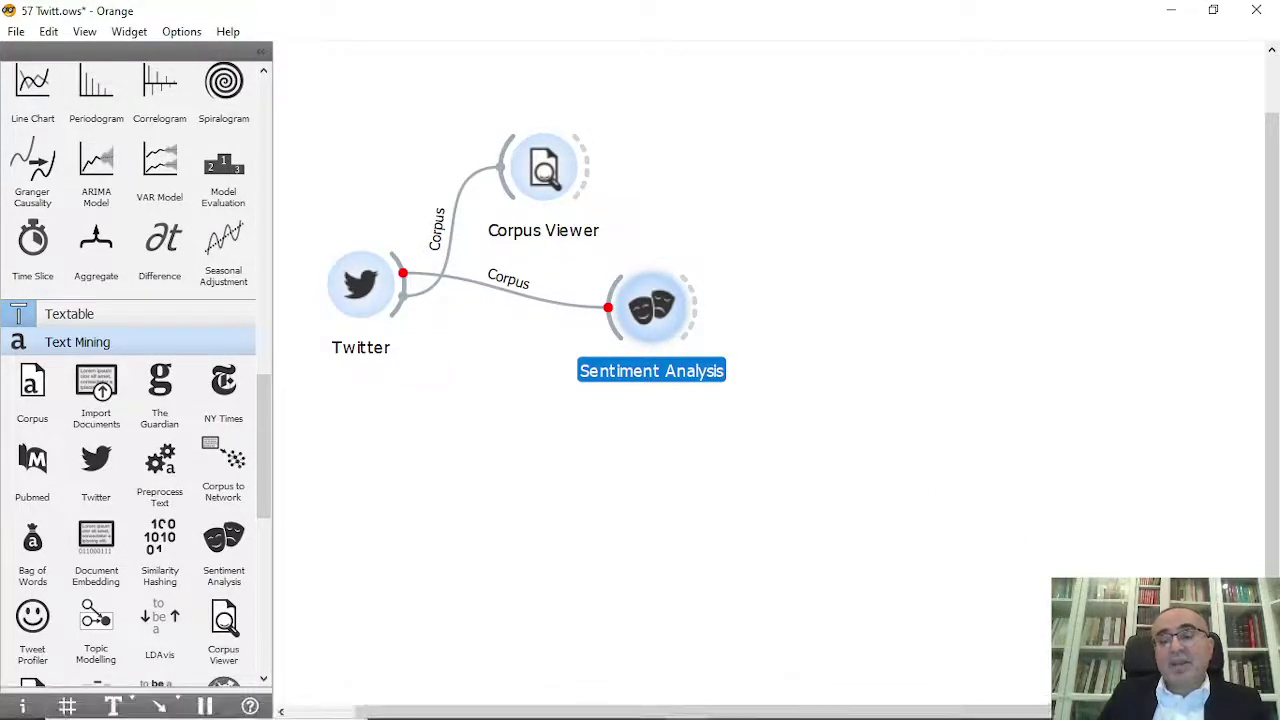
# Step: Turn off Wi-Fi from the Windows network settings
pyautogui.click(1075, 701)
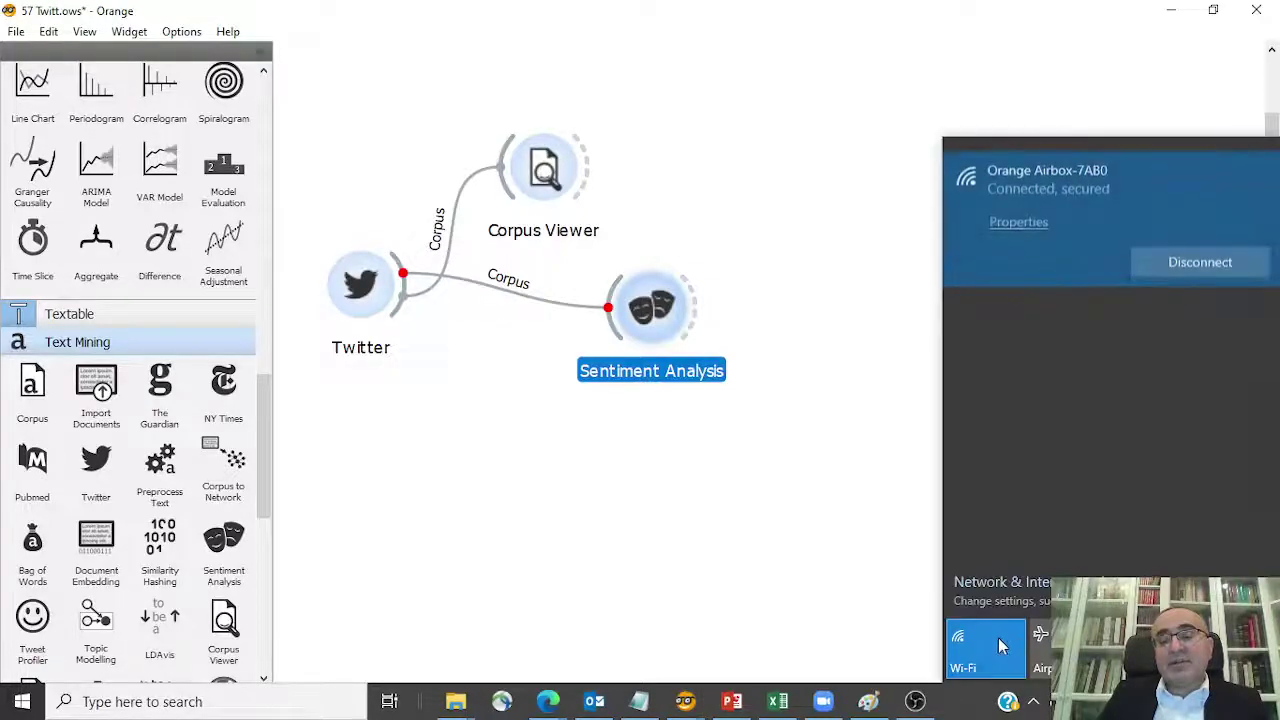
pyautogui.click(992, 634)
pyautogui.click(783, 532)
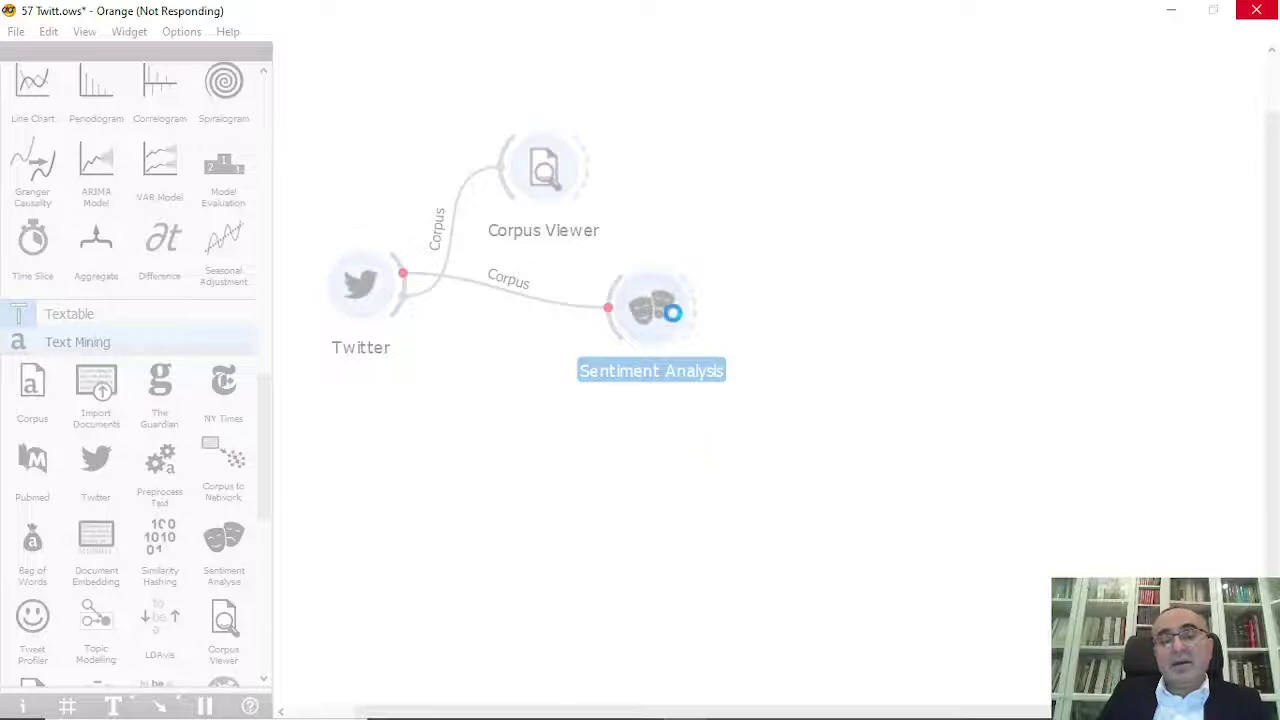
# Step: Confirm the Sentiment Analysis widget uses the Vader method
pyautogui.doubleClick(655, 316)
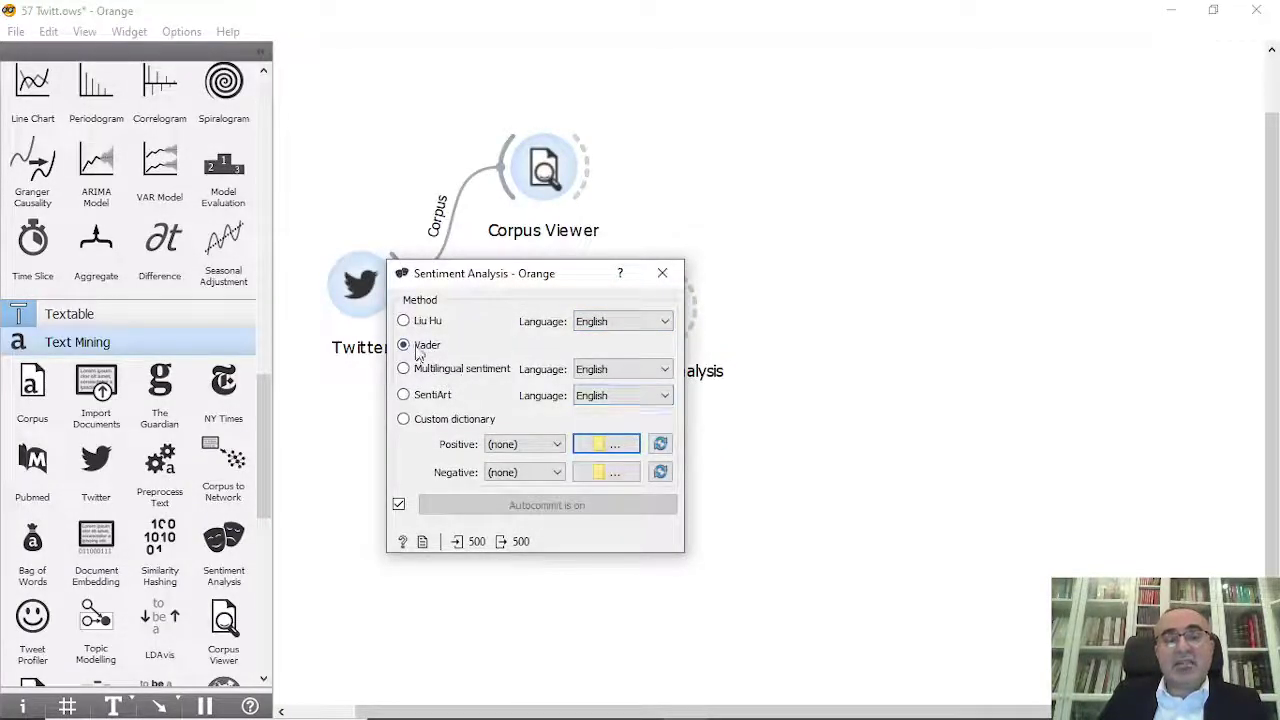
pyautogui.click(662, 273)
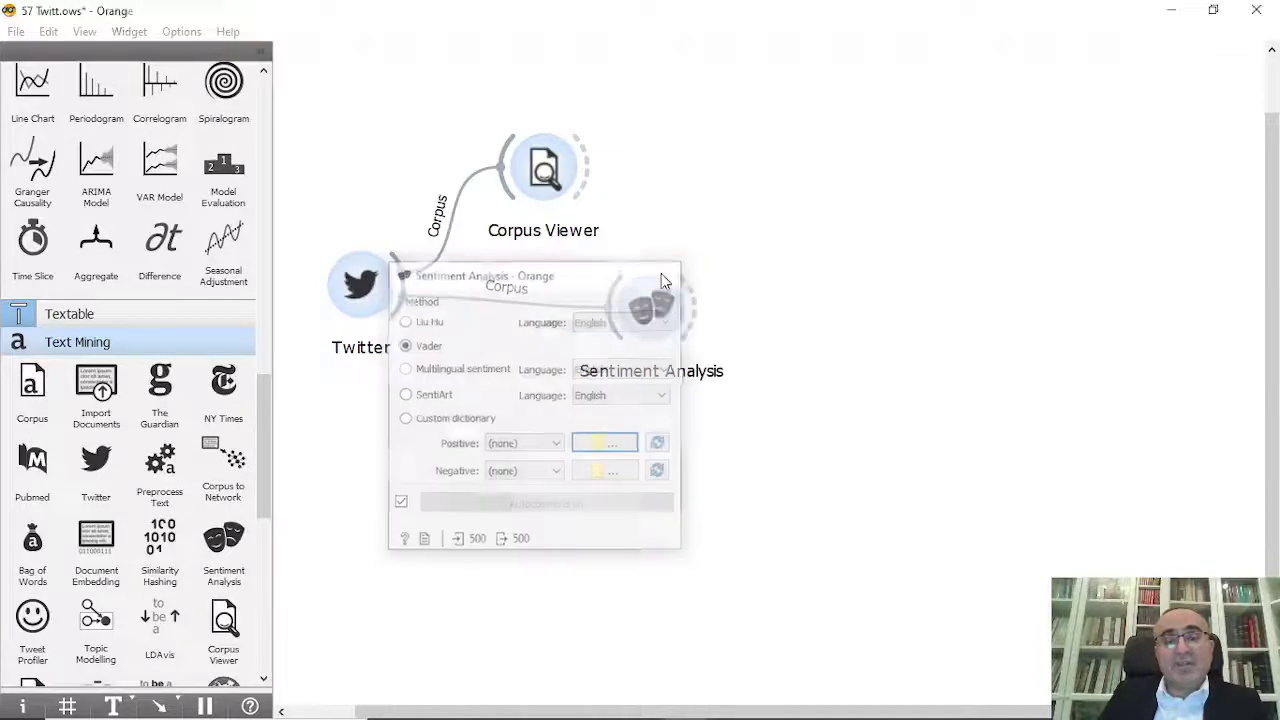
pyautogui.doubleClick(658, 316)
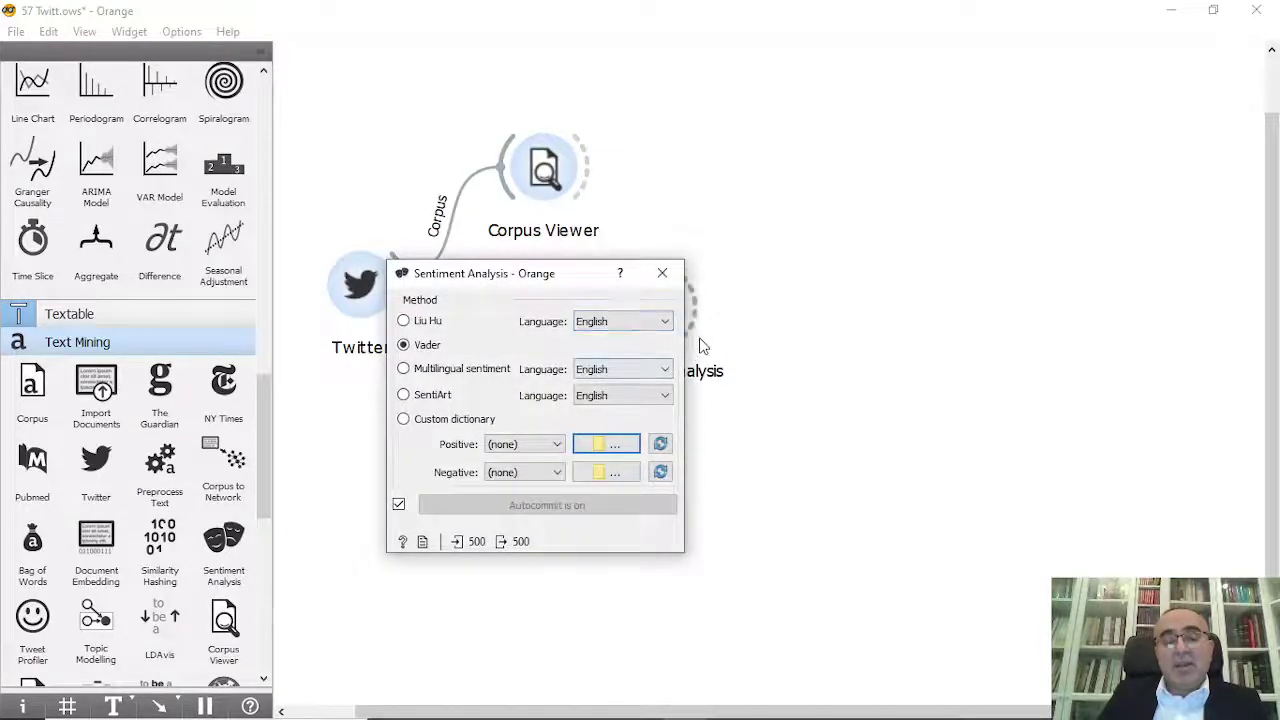
pyautogui.press('Escape')
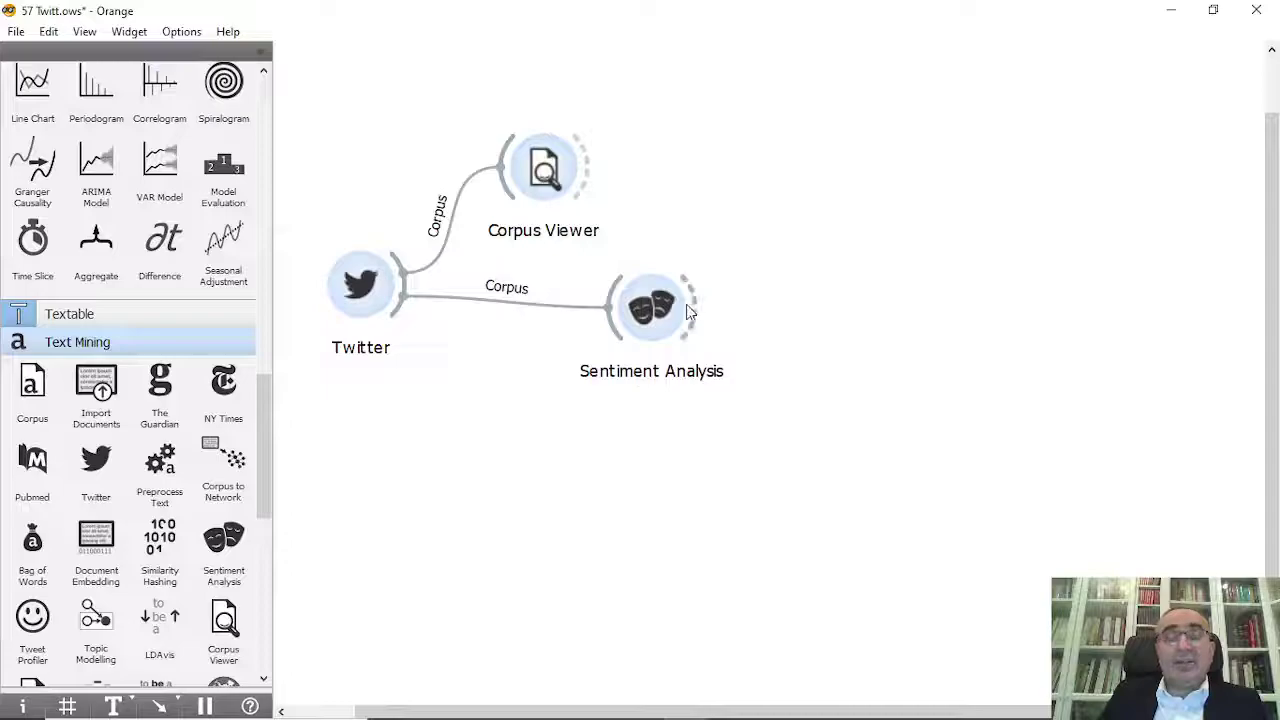
# Step: Connect a Data Table to the Sentiment Analysis output and view the scores
pyautogui.moveTo(697, 302); pyautogui.dragTo(858, 230)
pyautogui.write('data')
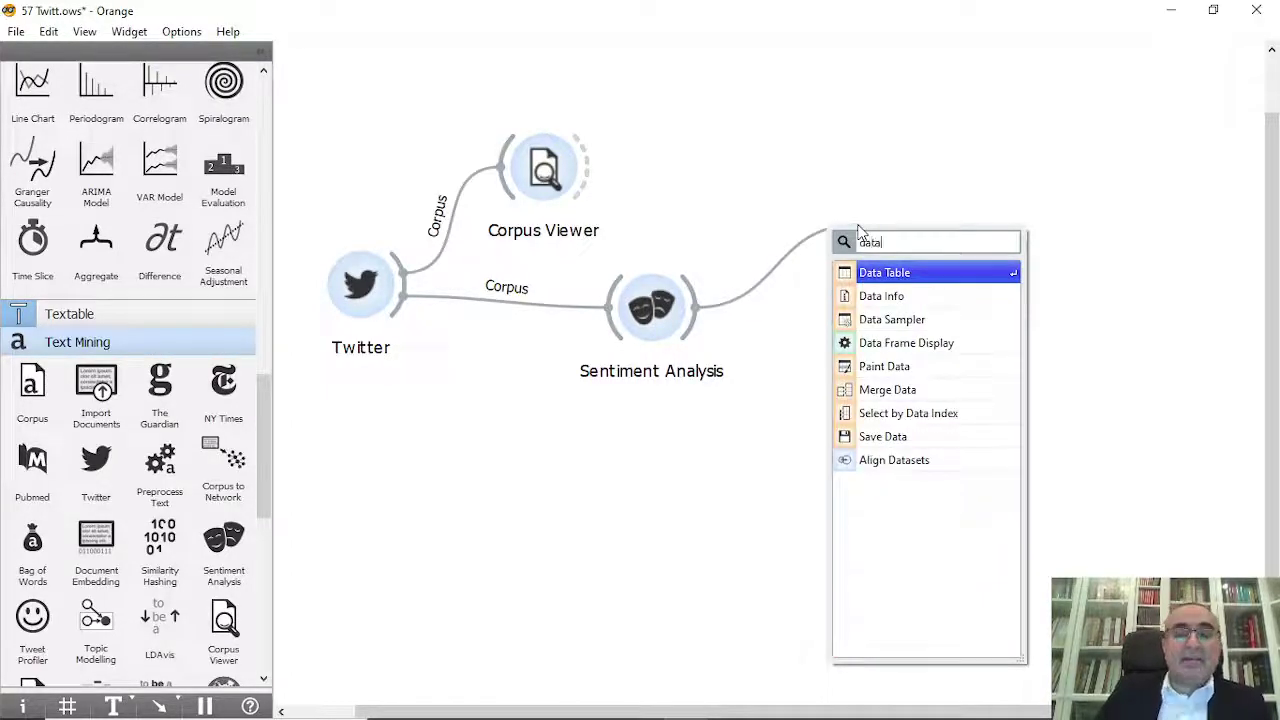
pyautogui.click(892, 272)
pyautogui.doubleClick(892, 231)
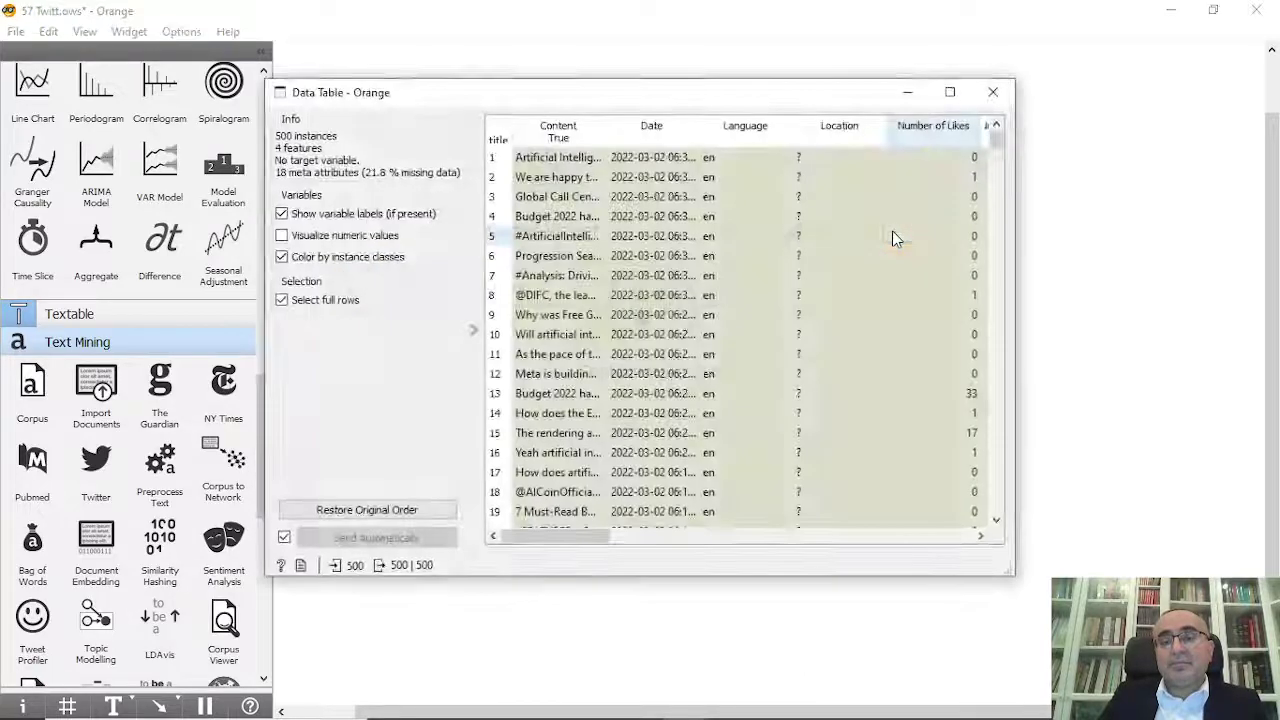
pyautogui.moveTo(582, 539); pyautogui.dragTo(963, 548)
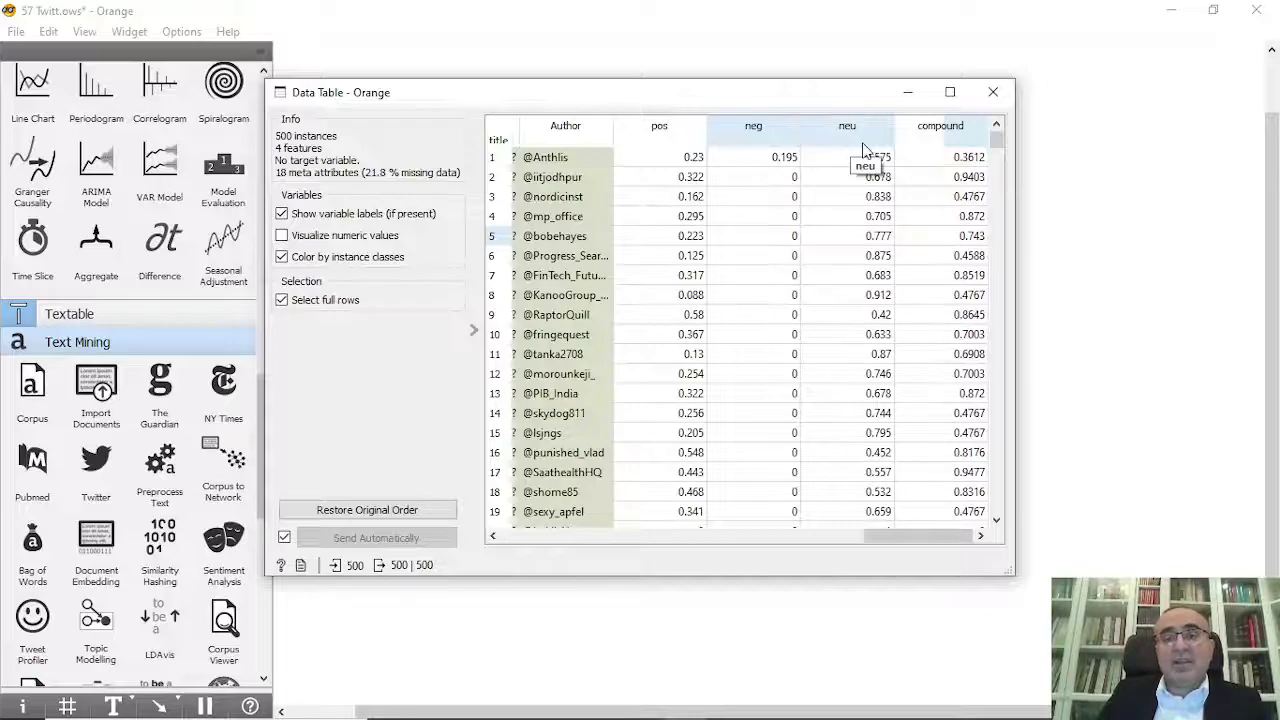
# Step: Sort tweets by pos score, highest first, and widen the Content column to read the top tweet
pyautogui.click(655, 133)
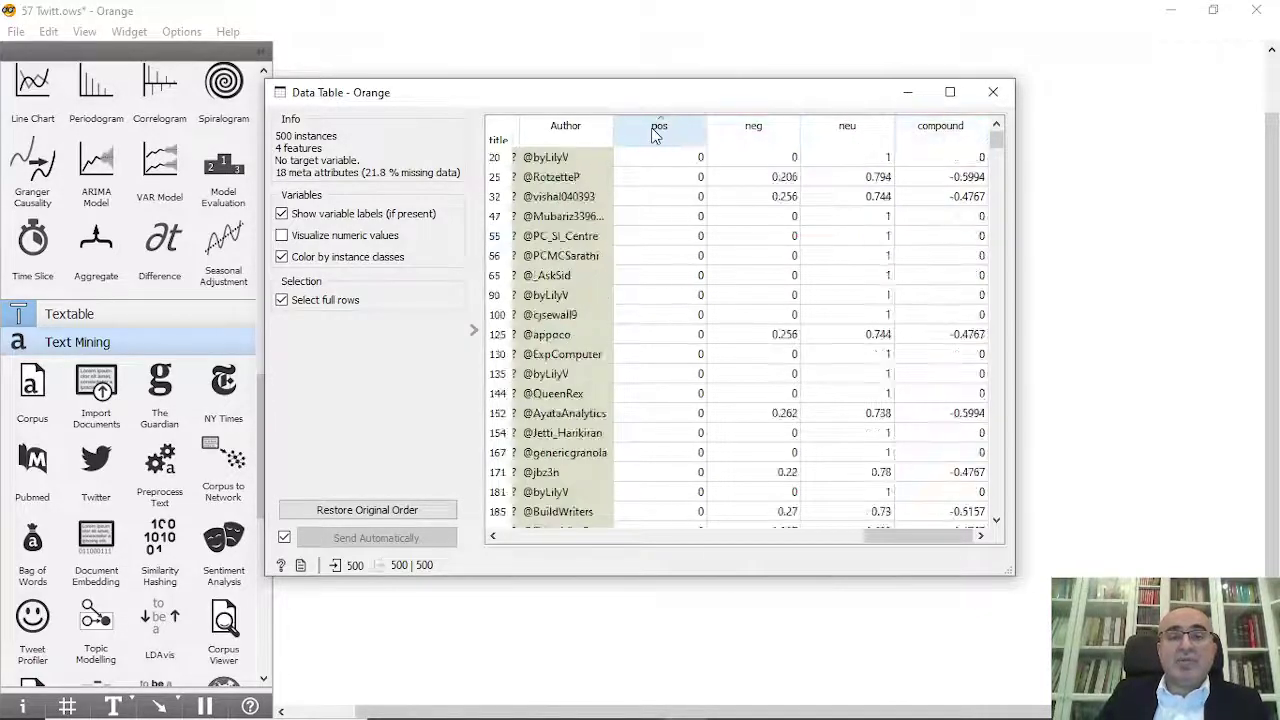
pyautogui.click(668, 129)
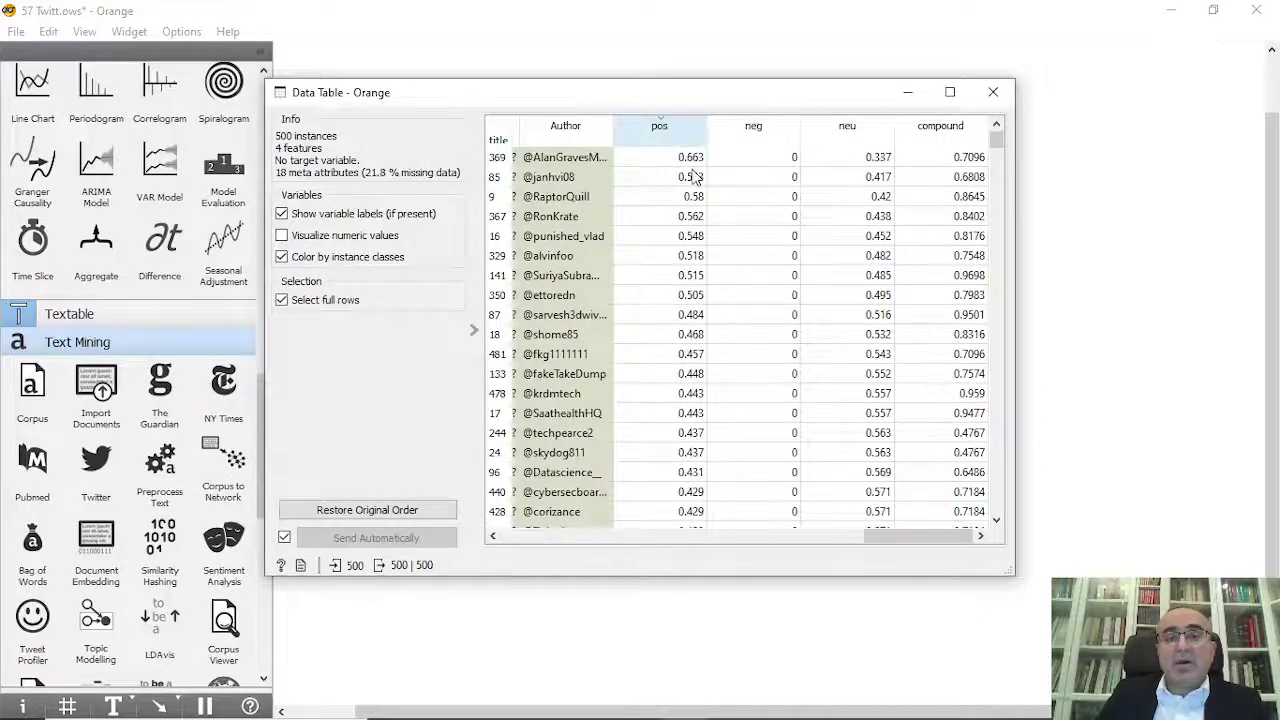
pyautogui.click(689, 160)
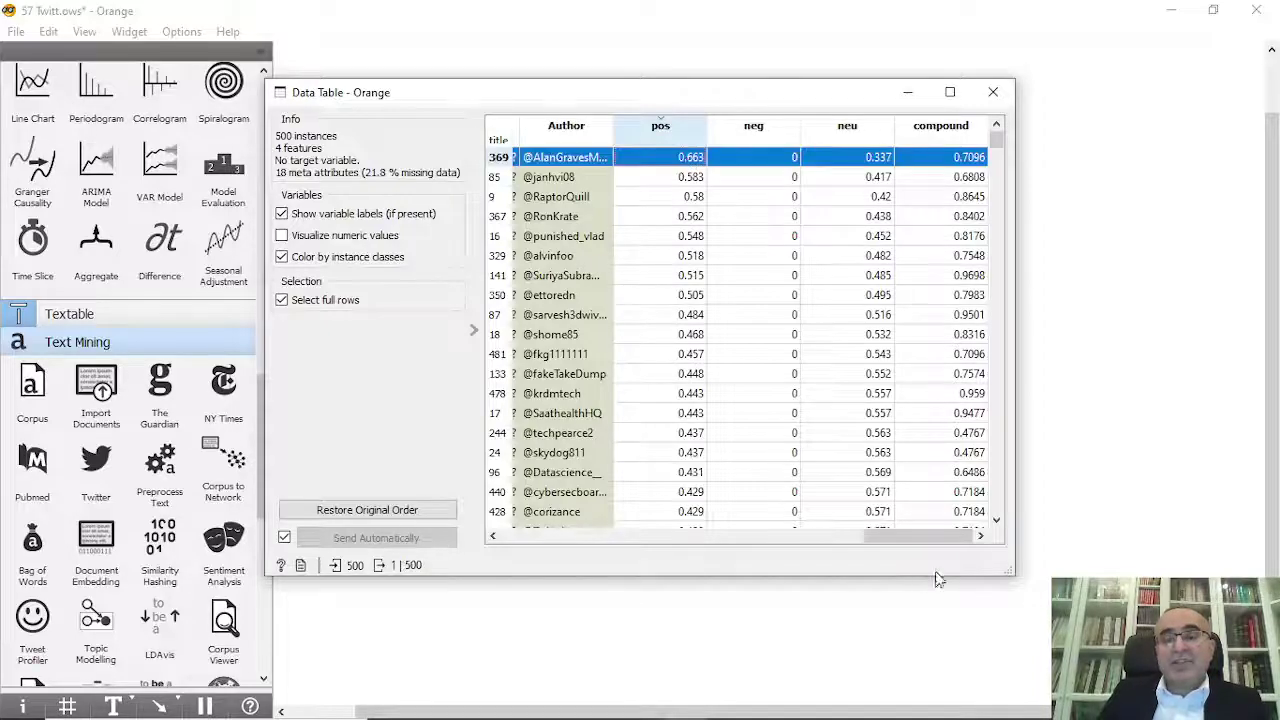
pyautogui.moveTo(931, 538); pyautogui.dragTo(580, 535)
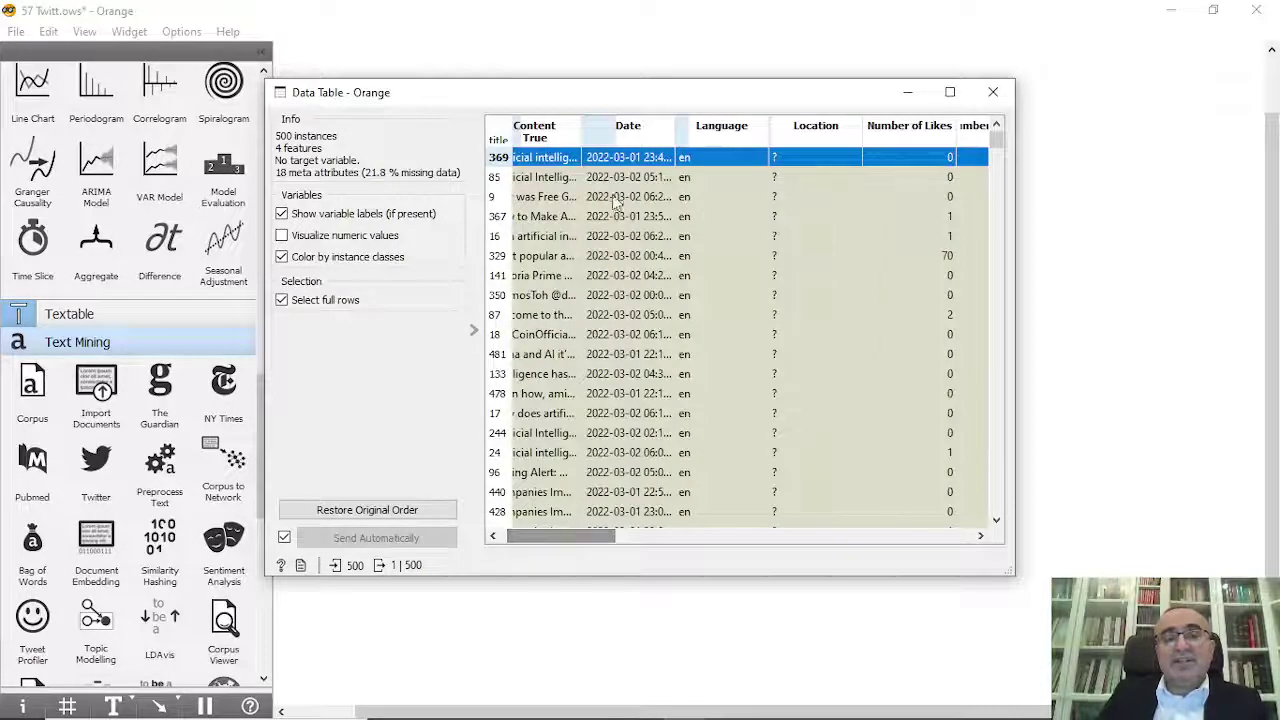
pyautogui.moveTo(584, 127); pyautogui.dragTo(779, 157)
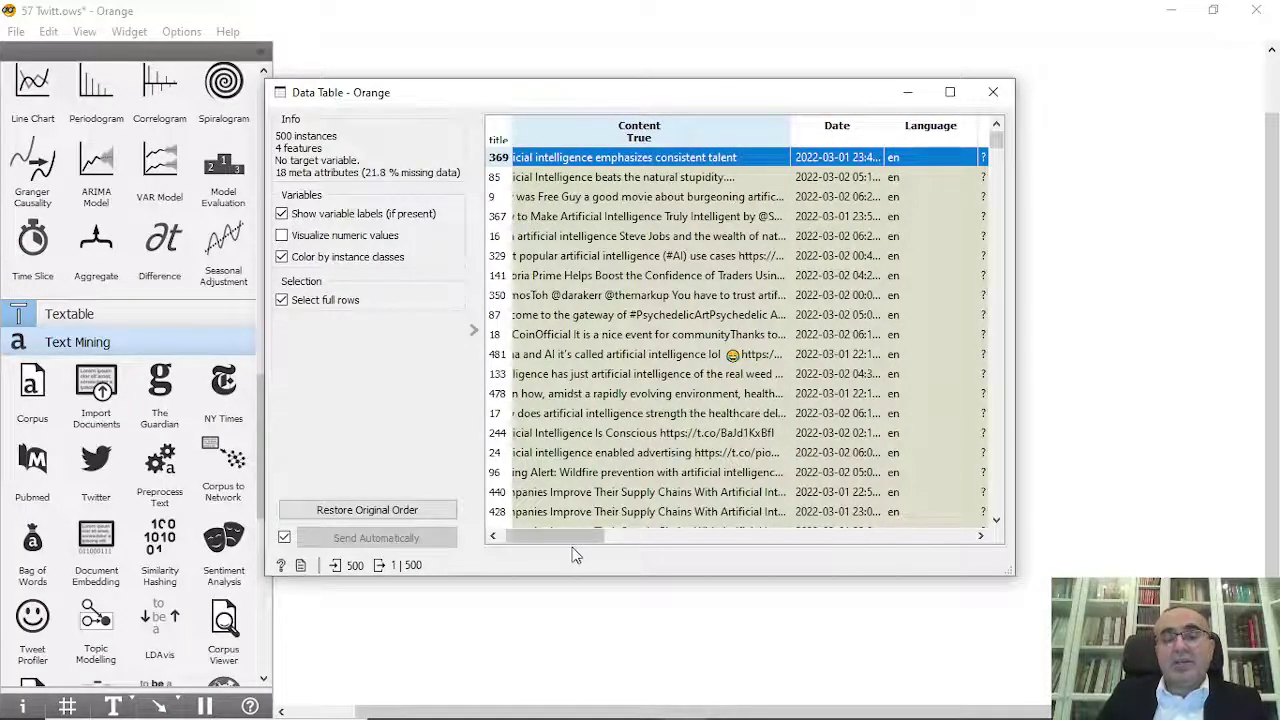
pyautogui.moveTo(575, 537); pyautogui.dragTo(568, 537)
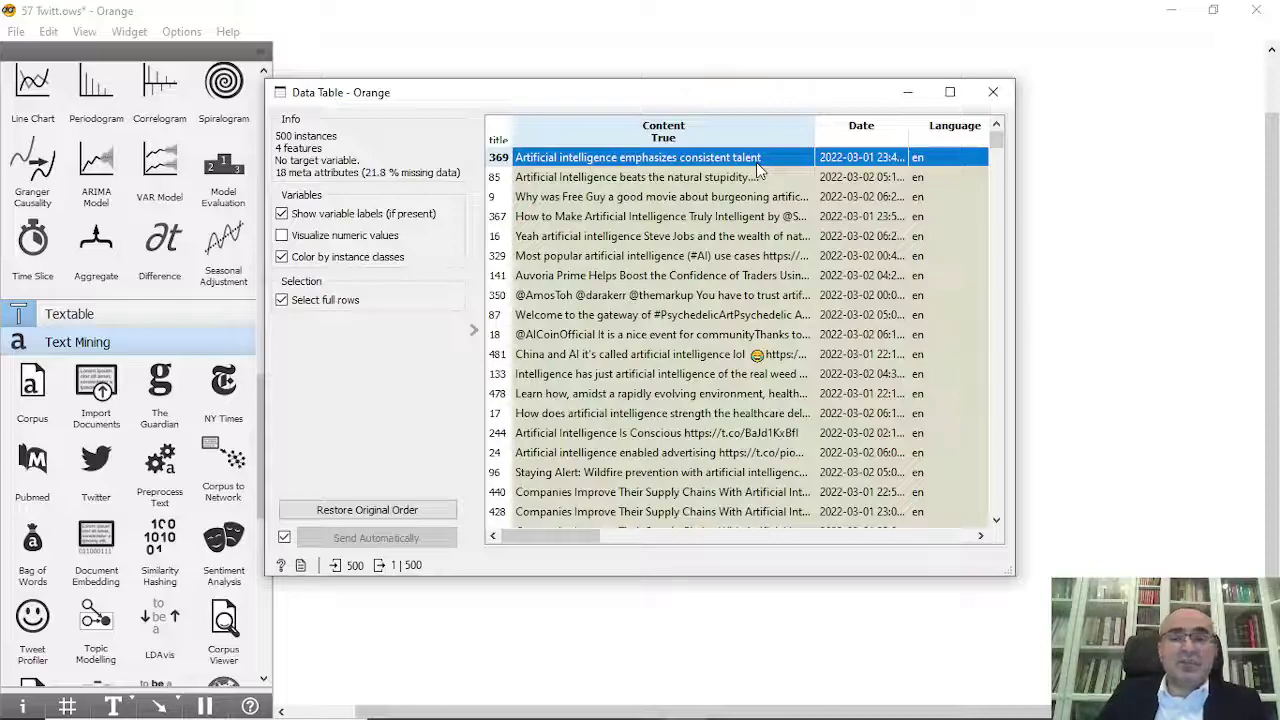
pyautogui.moveTo(584, 538); pyautogui.dragTo(934, 551)
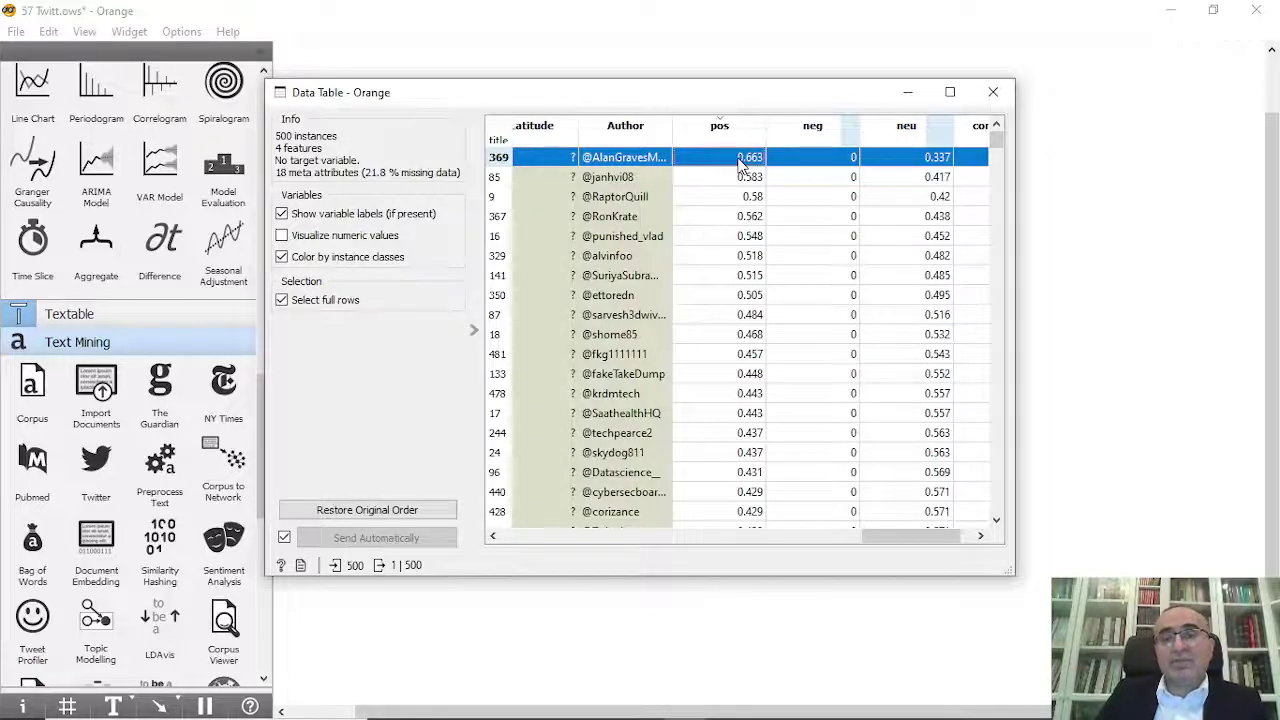
# Step: Re-sort the tweets by neg score, highest first, and inspect the most negative tweet
pyautogui.click(726, 132)
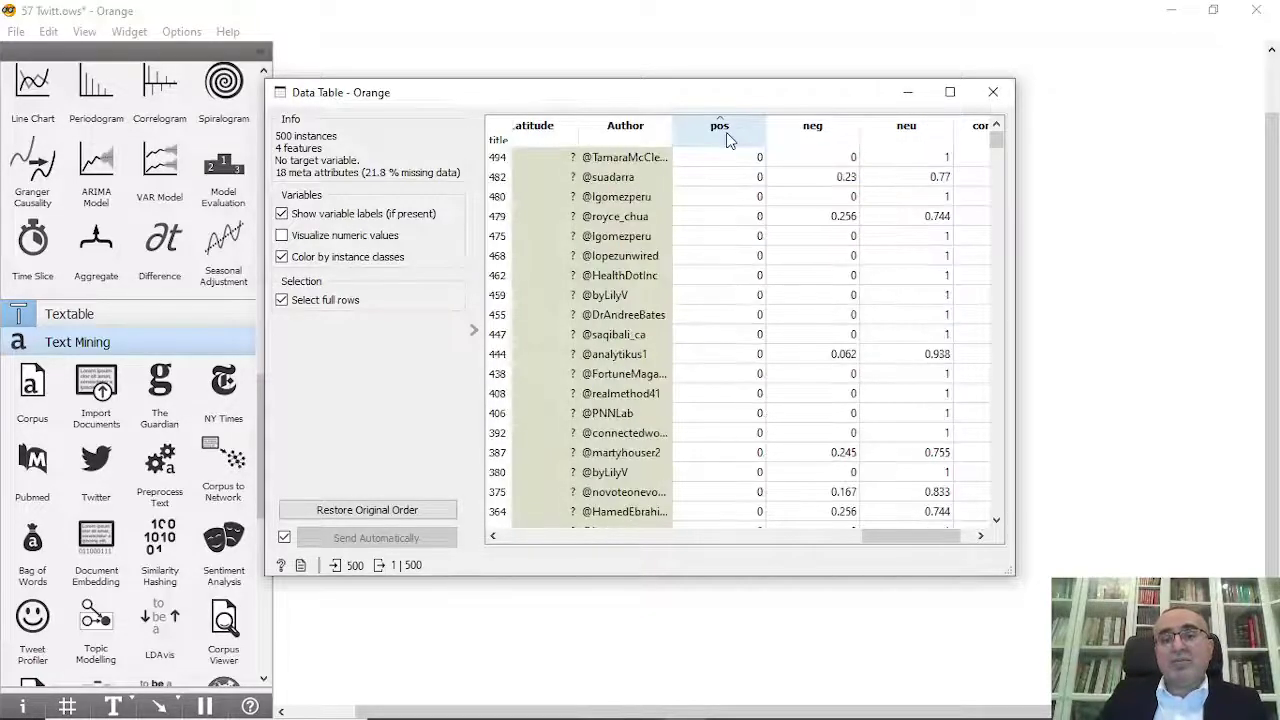
pyautogui.click(838, 130)
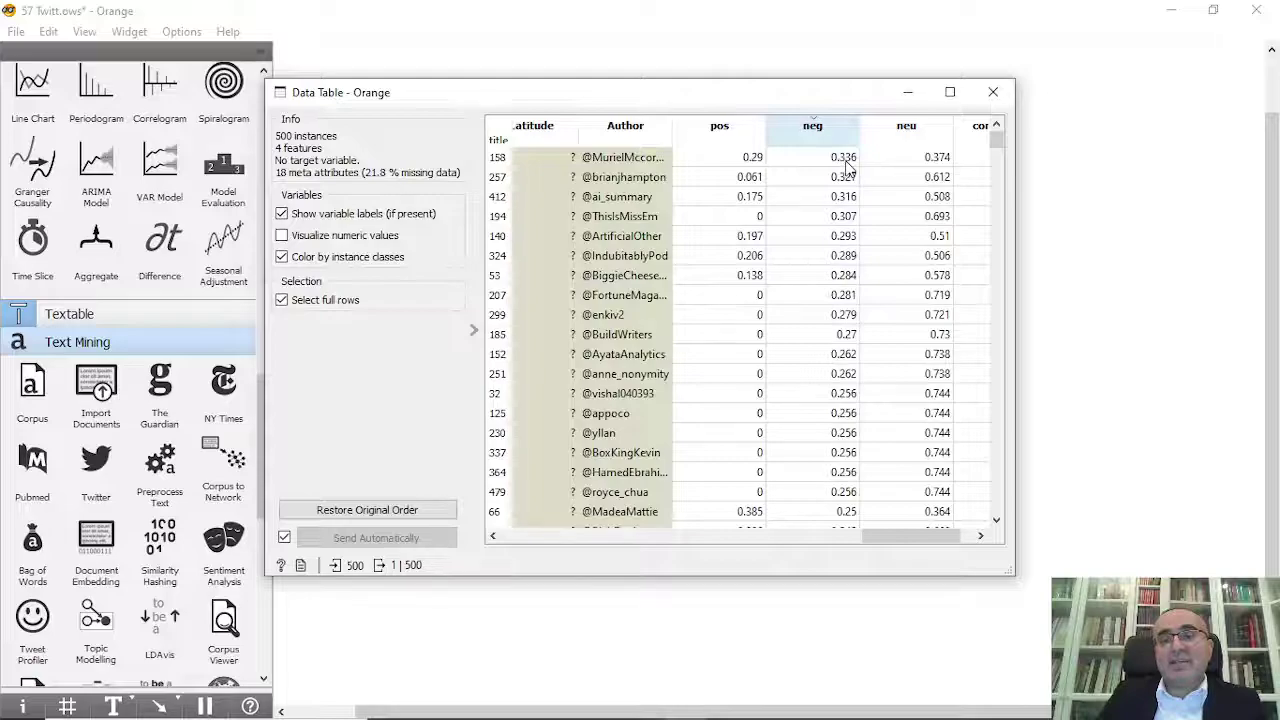
pyautogui.click(820, 160)
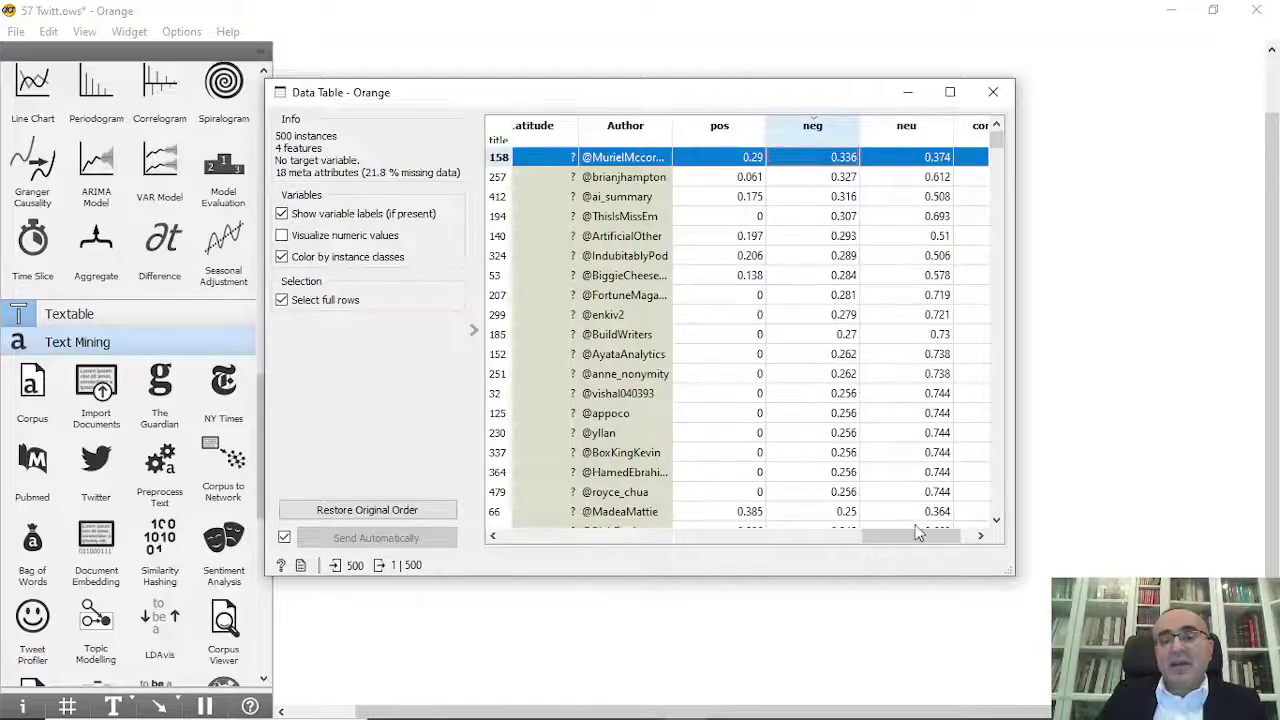
pyautogui.moveTo(918, 535); pyautogui.dragTo(557, 537)
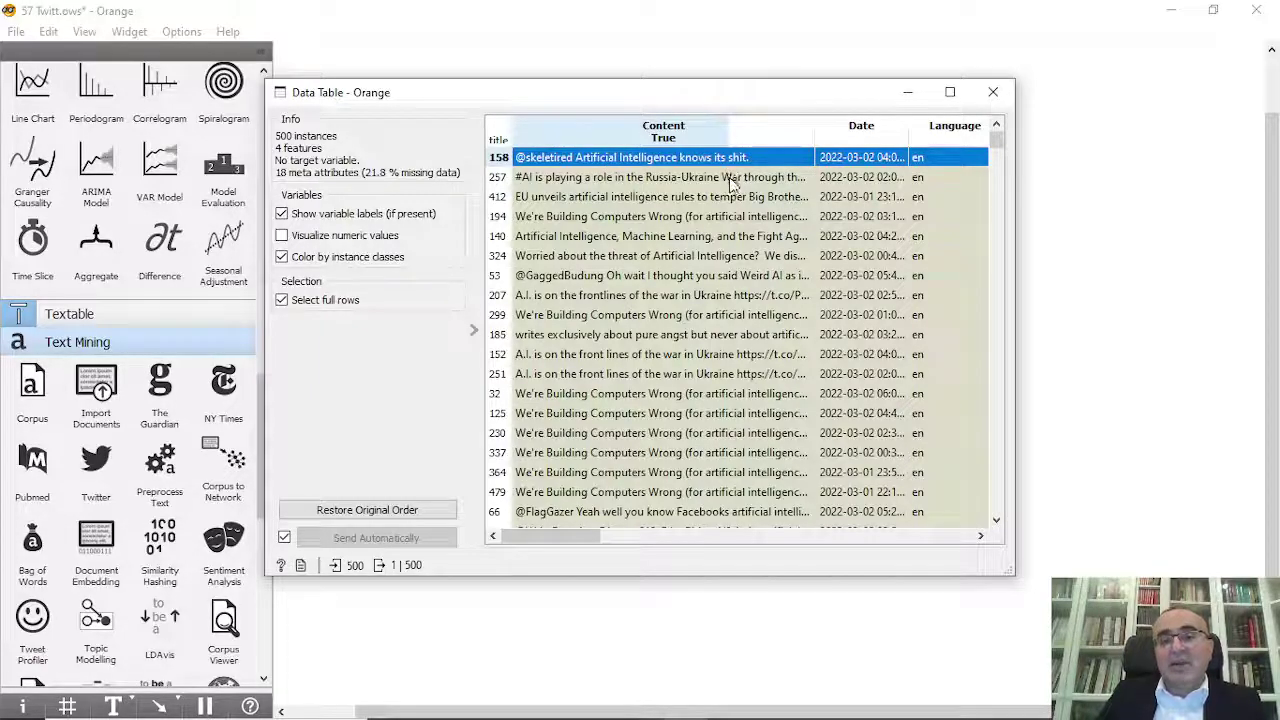
# Step: Review the second and third most negative tweets, then close the table
pyautogui.click(733, 181)
pyautogui.click(740, 197)
pyautogui.click(993, 92)
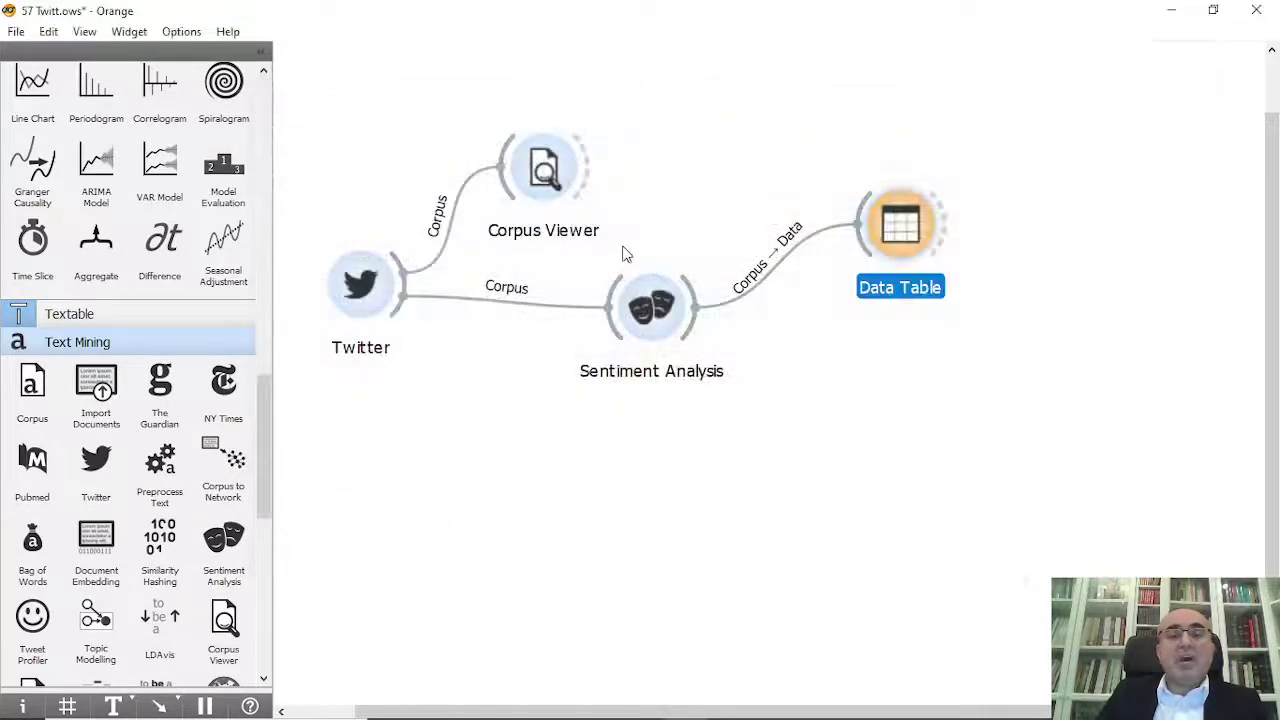
# Step: Switch Sentiment Analysis to the Liu Hu method and reopen the updated Data Table
pyautogui.doubleClick(651, 306)
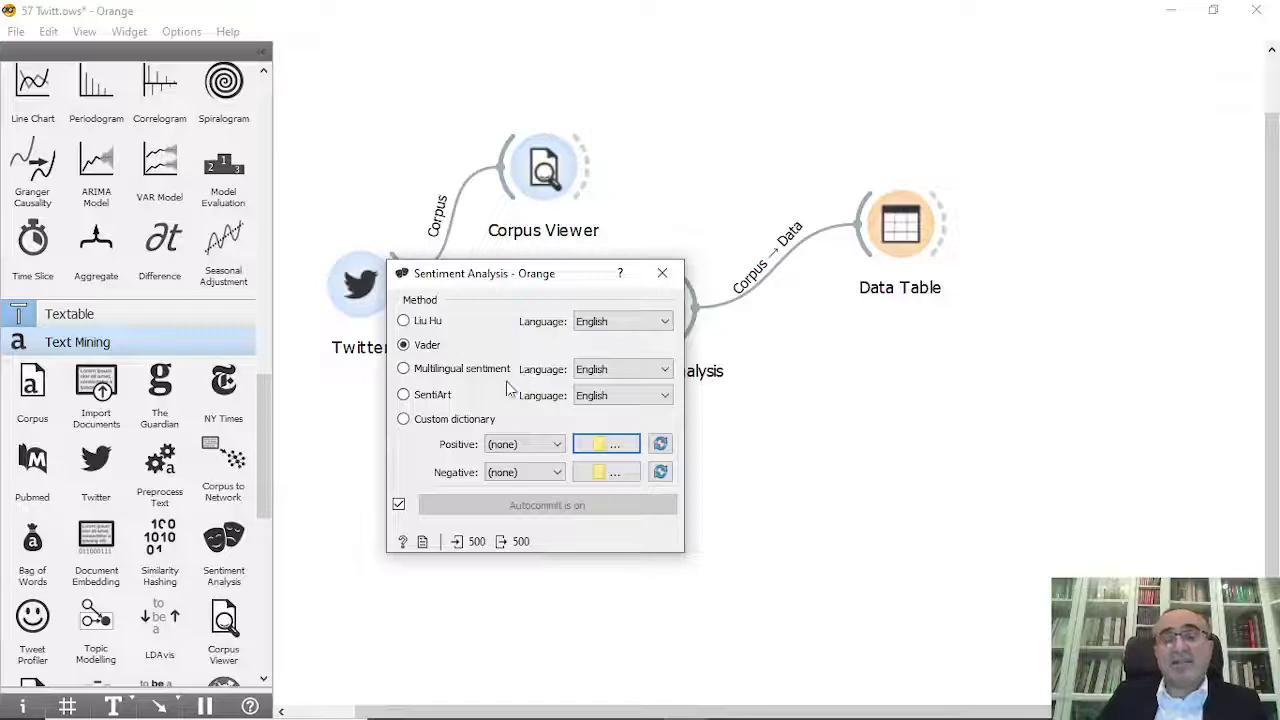
pyautogui.click(404, 322)
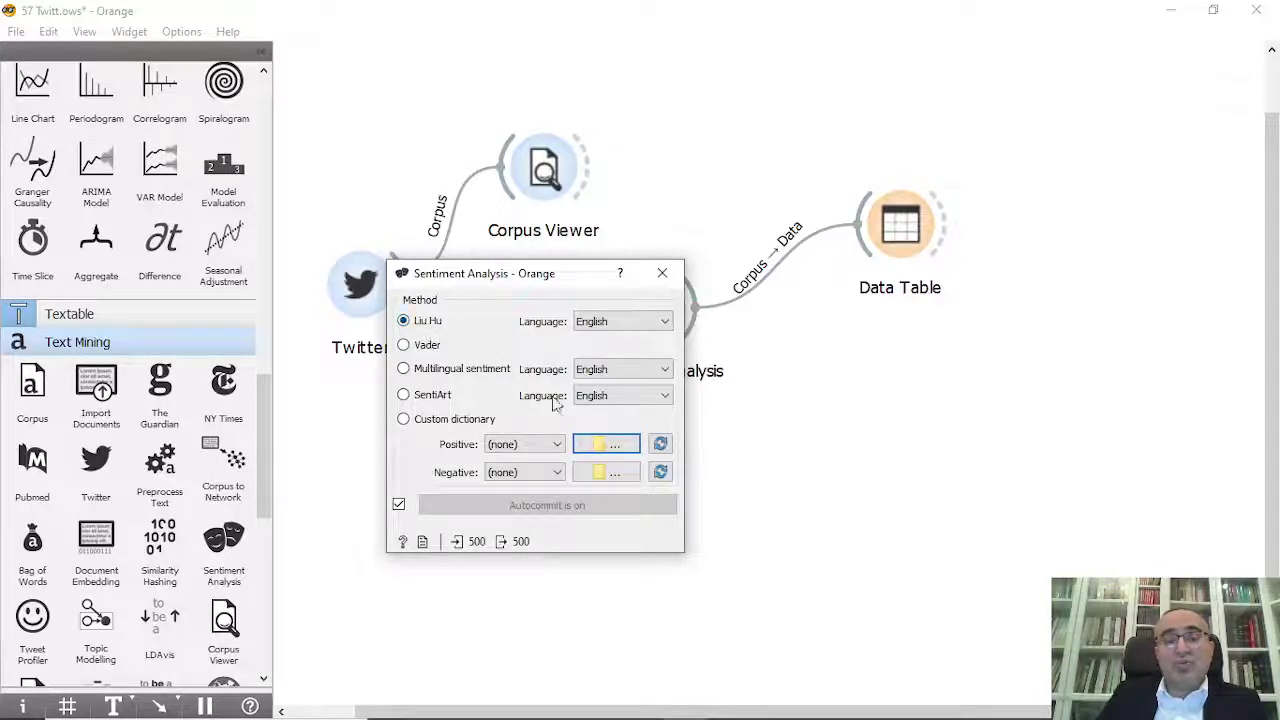
pyautogui.click(662, 273)
pyautogui.click(905, 240)
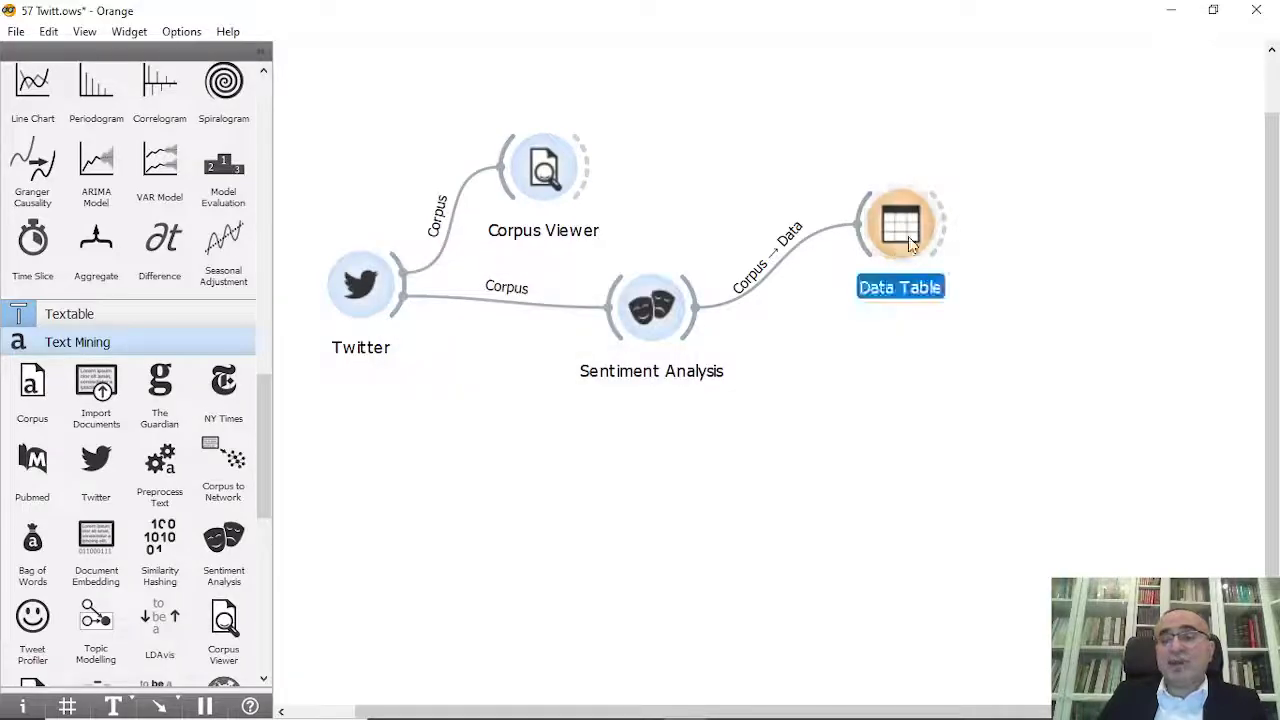
pyautogui.doubleClick(910, 244)
pyautogui.moveTo(598, 536); pyautogui.dragTo(1001, 543)
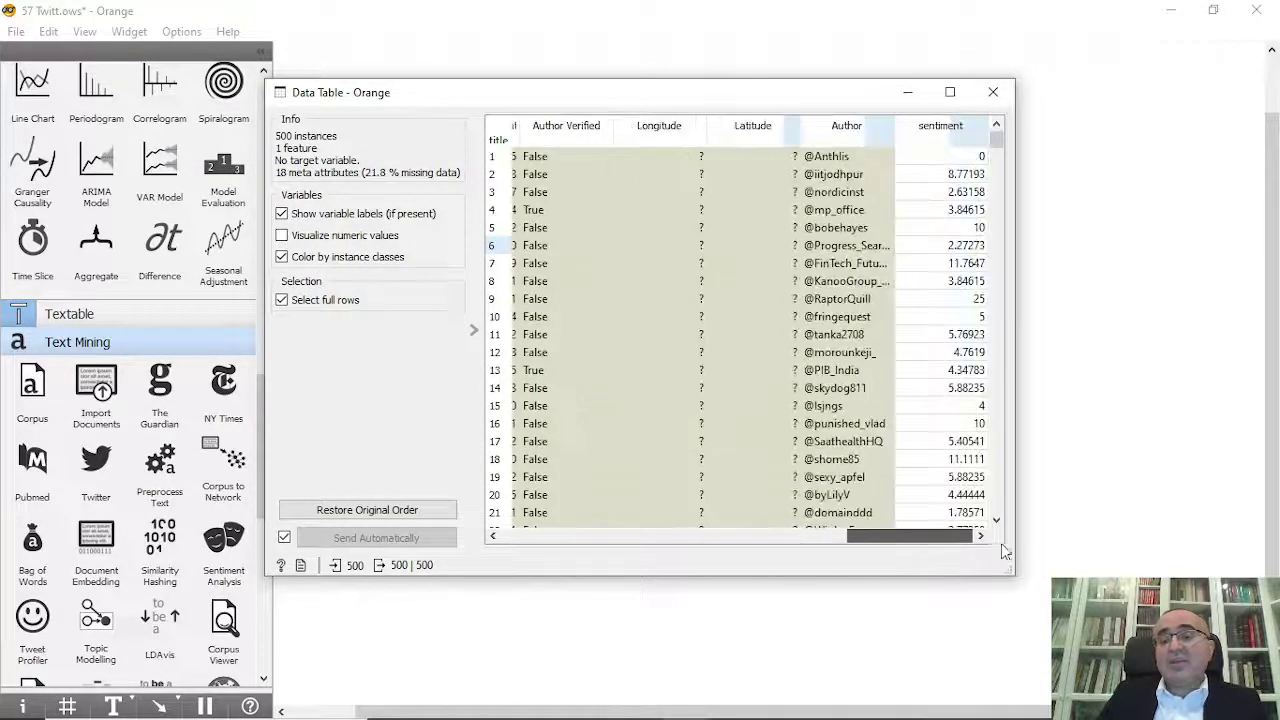
# Step: Sort tweets by Liu Hu sentiment, checking lowest then highest scorers, and close the table
pyautogui.click(942, 128)
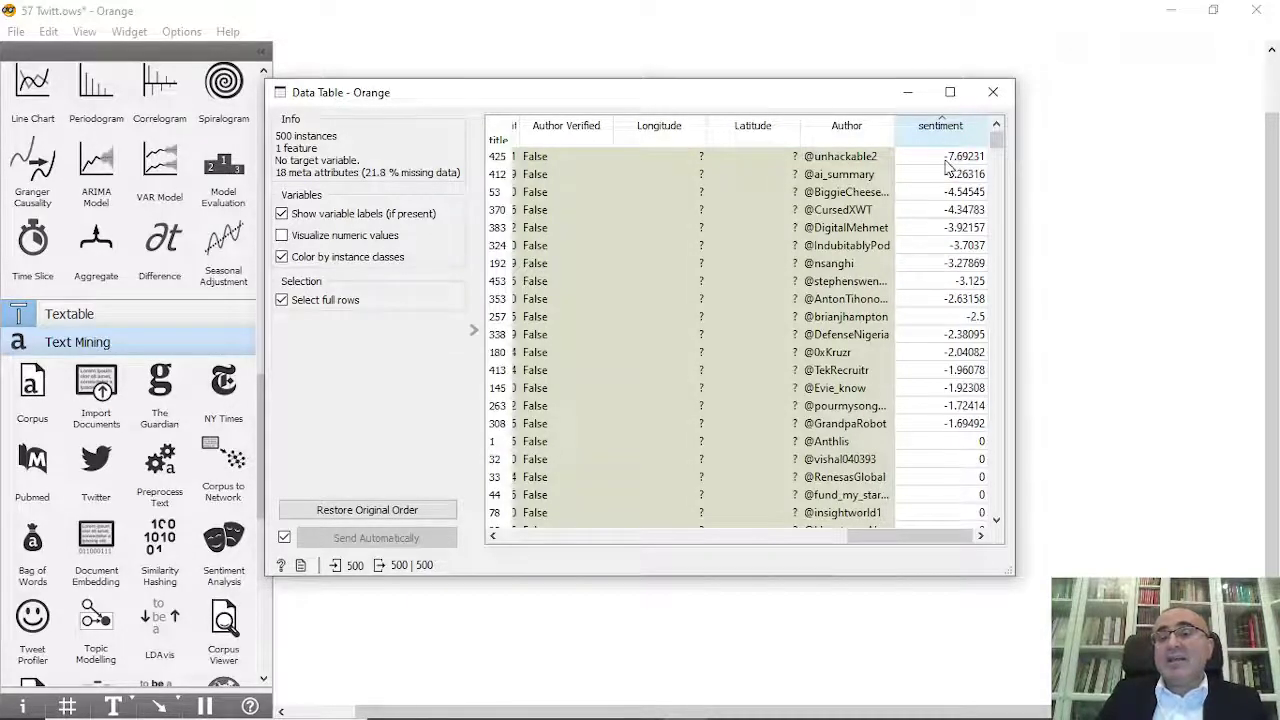
pyautogui.click(950, 160)
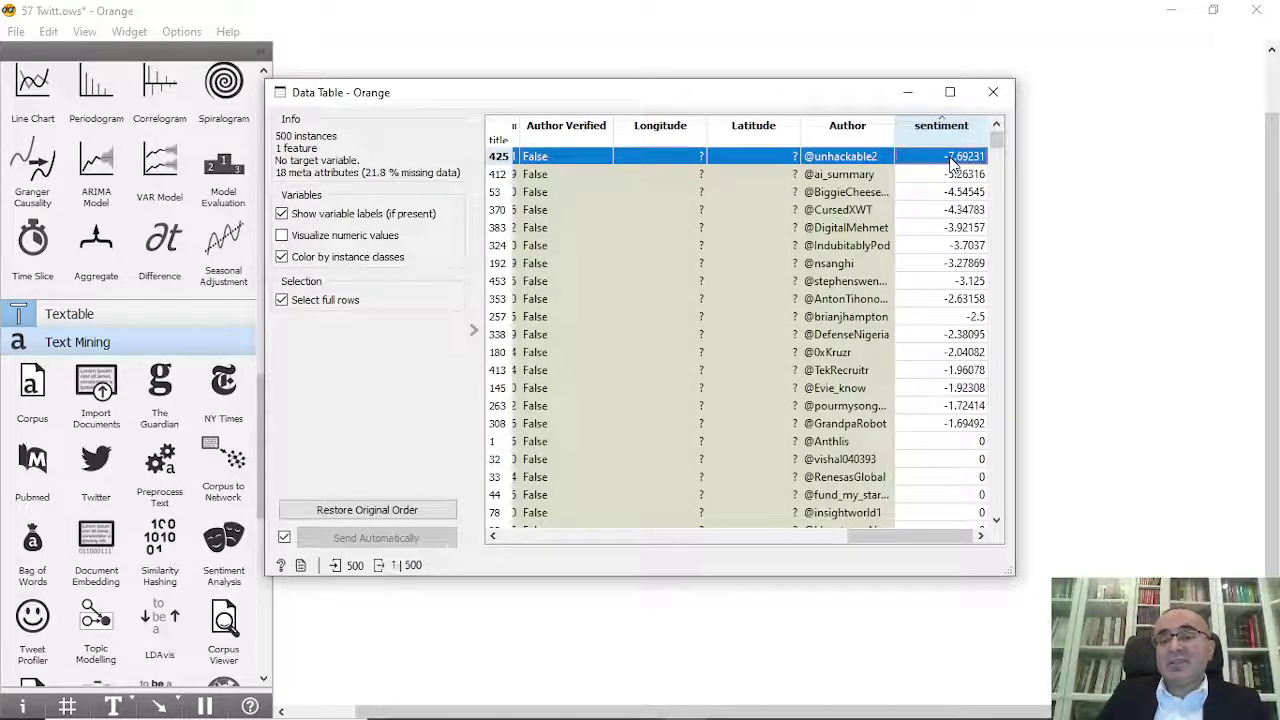
pyautogui.click(948, 128)
pyautogui.click(972, 160)
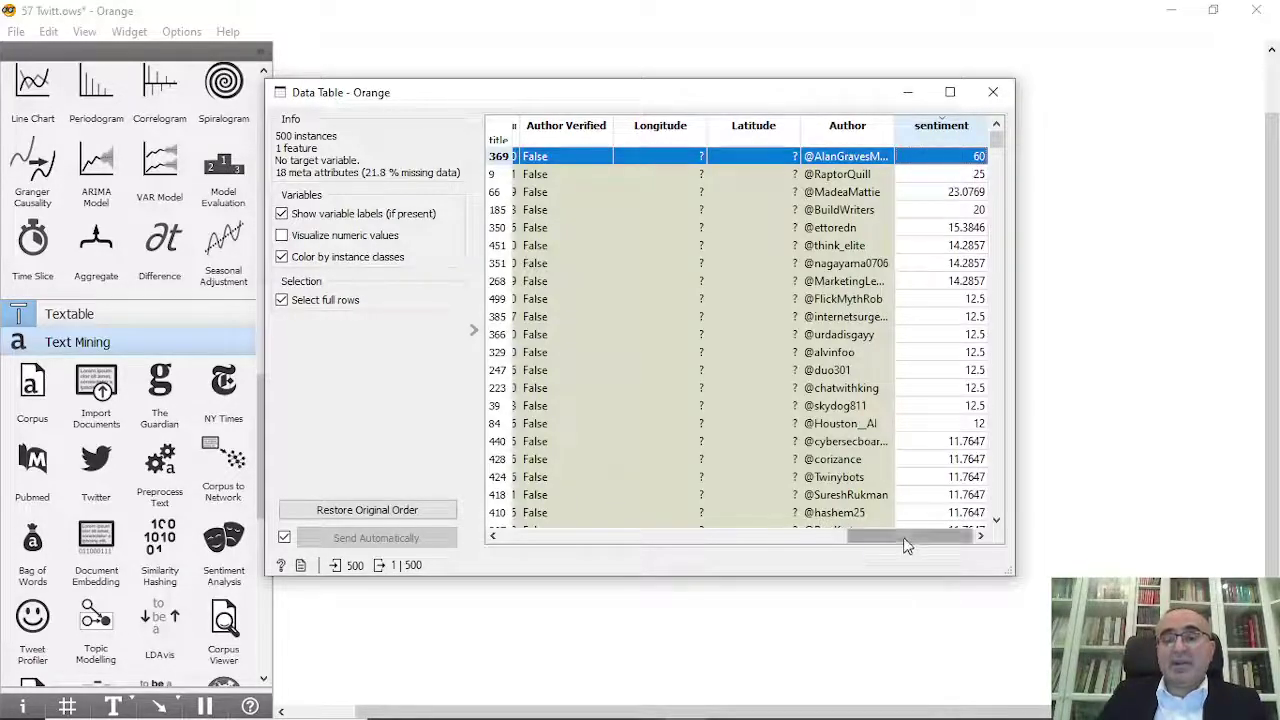
pyautogui.moveTo(908, 541); pyautogui.dragTo(1195, 497)
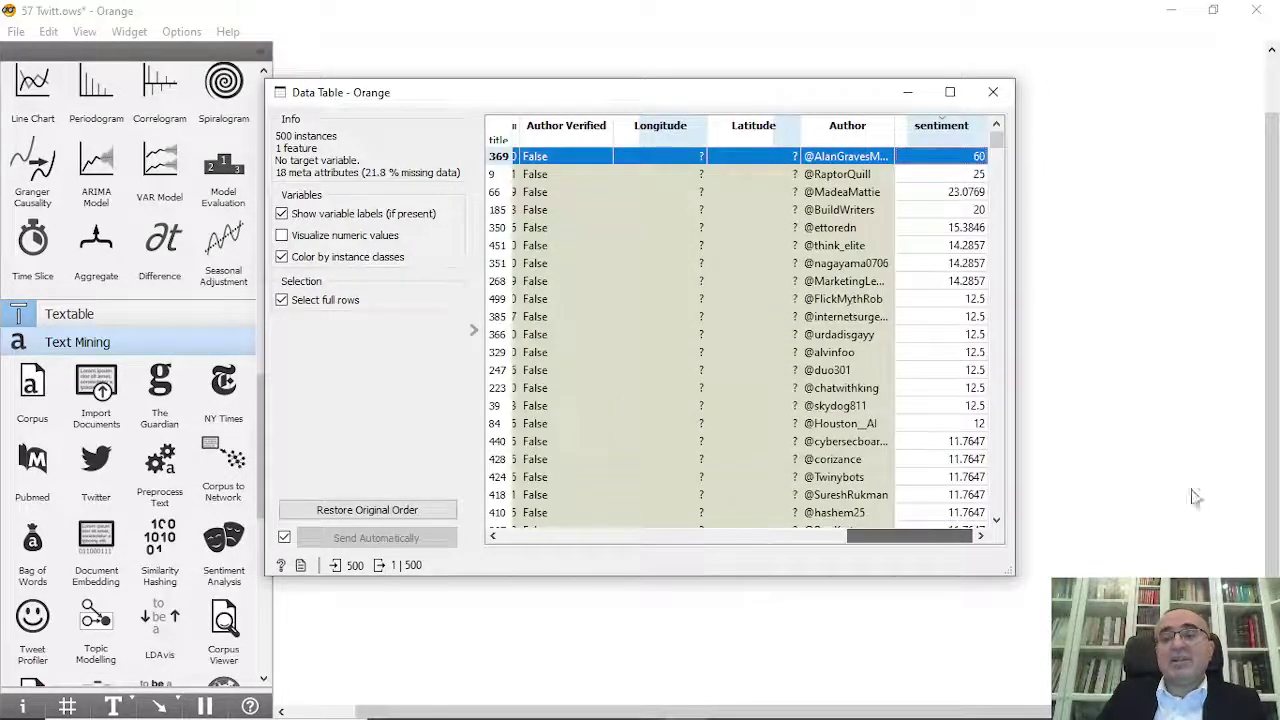
pyautogui.click(993, 92)
# Step: Recheck the Sentiment Analysis settings and move the Data Table widget up and right
pyautogui.doubleClick(645, 326)
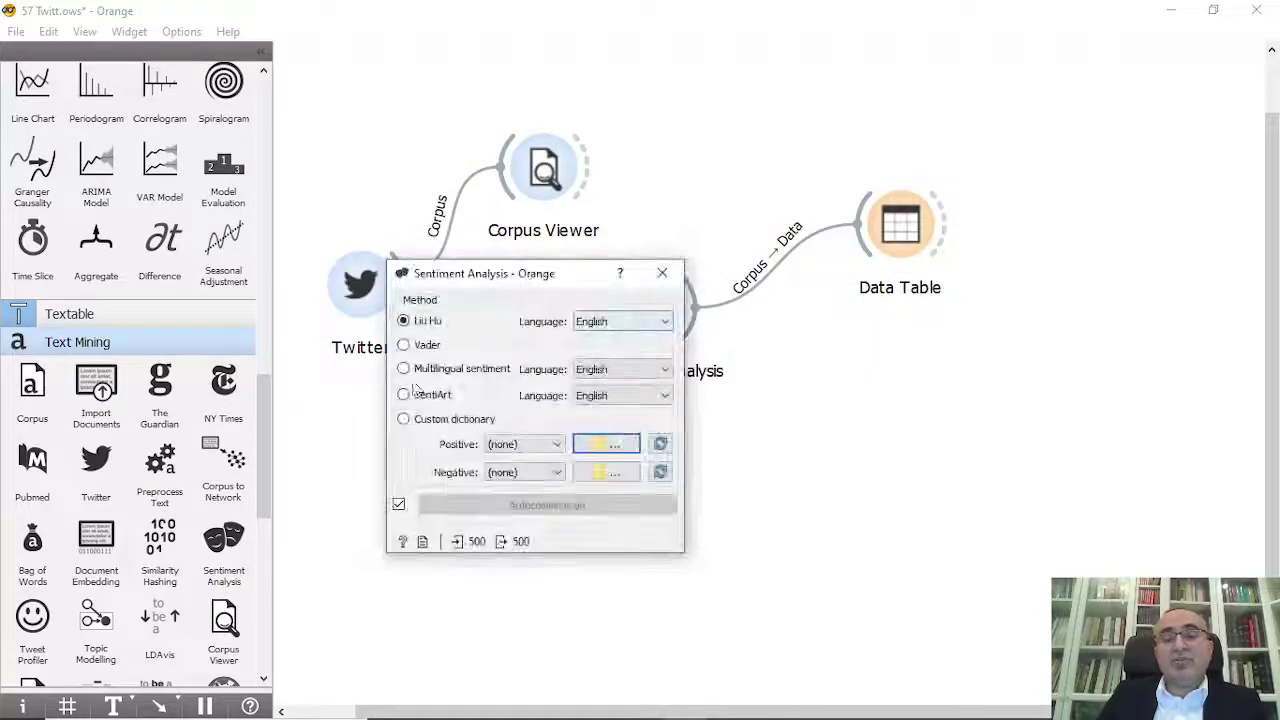
pyautogui.click(660, 274)
pyautogui.click(886, 283)
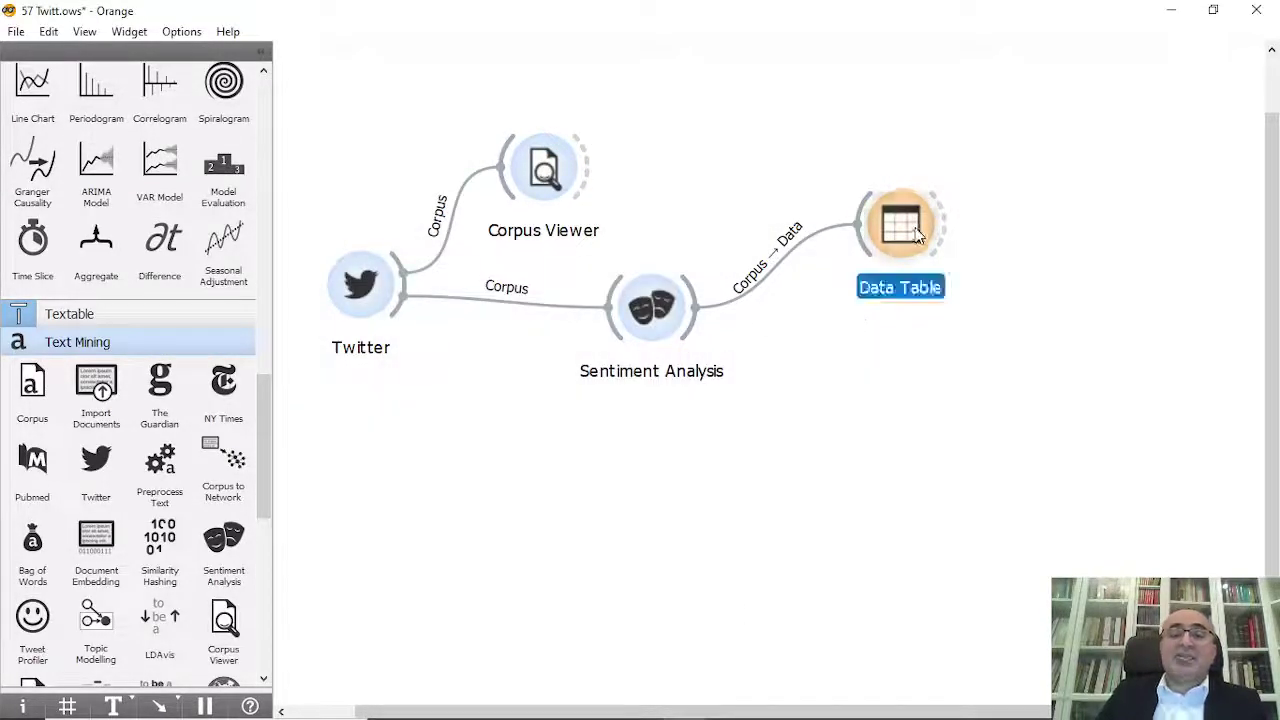
pyautogui.moveTo(917, 232); pyautogui.dragTo(930, 210)
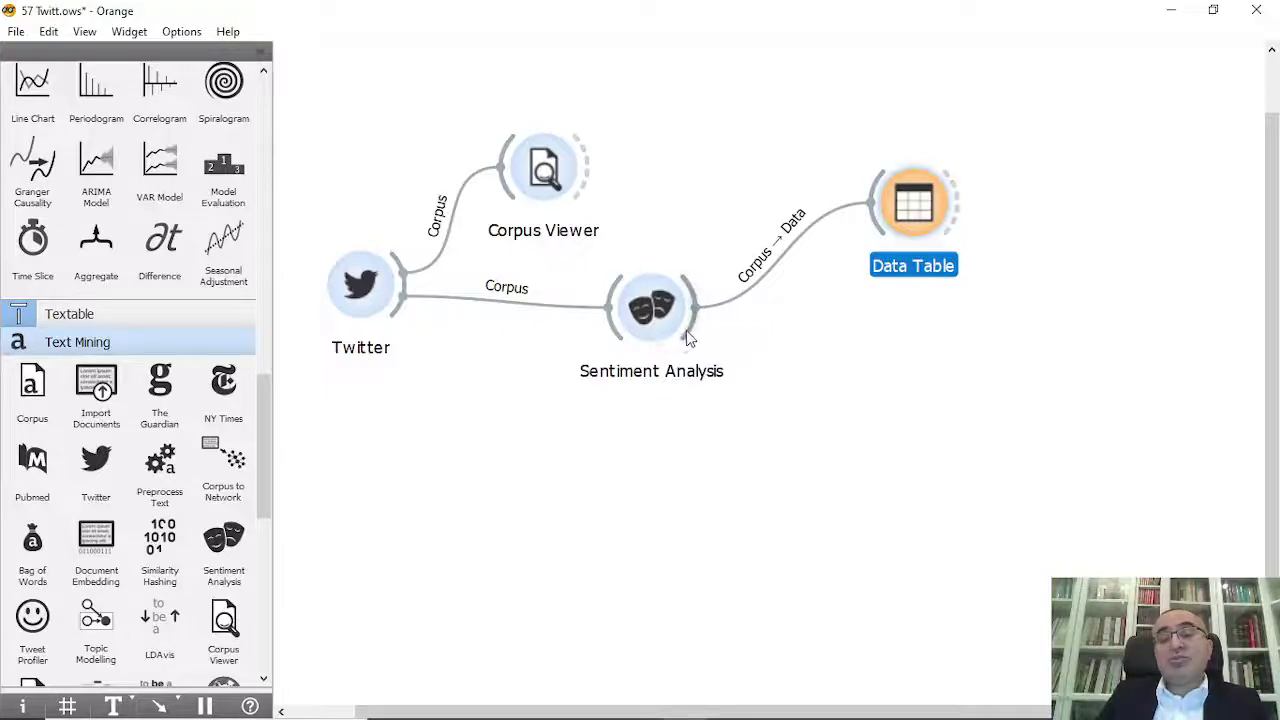
# Step: Add a Heat Map fed by Sentiment Analysis and select one cluster of rows
pyautogui.moveTo(688, 338); pyautogui.dragTo(903, 350)
pyautogui.write('he')
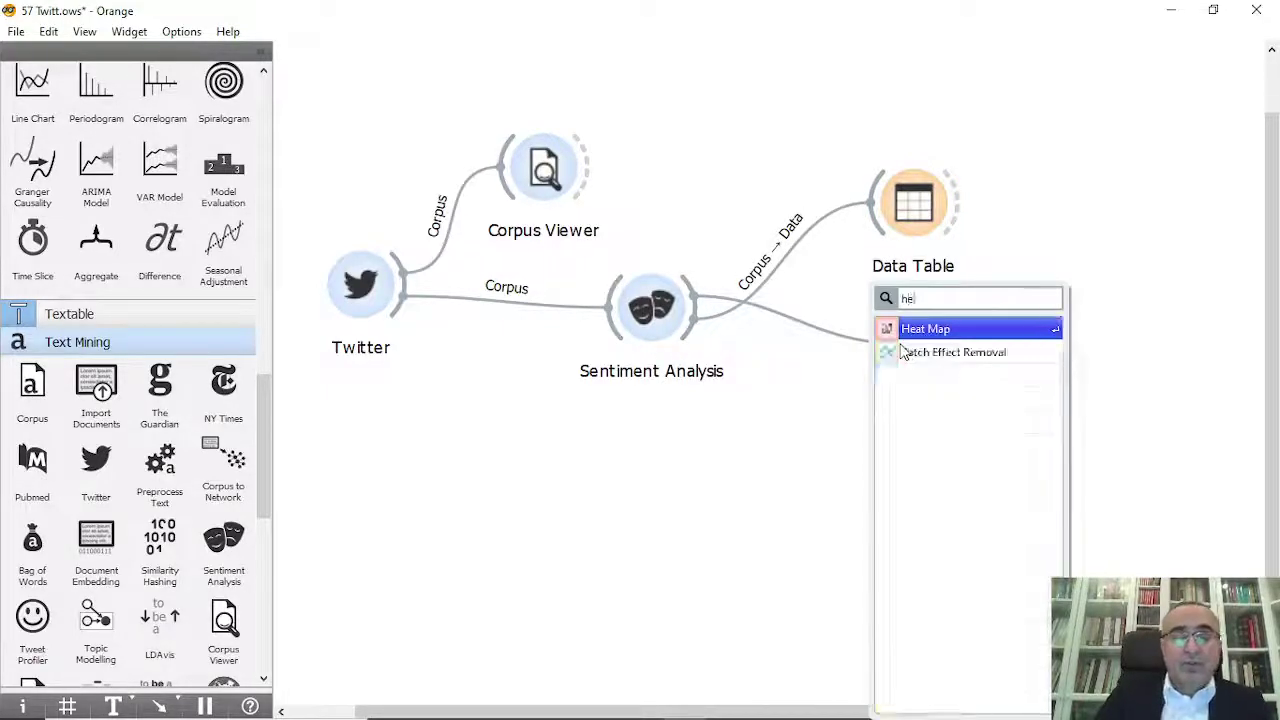
pyautogui.write('a')
pyautogui.click(982, 331)
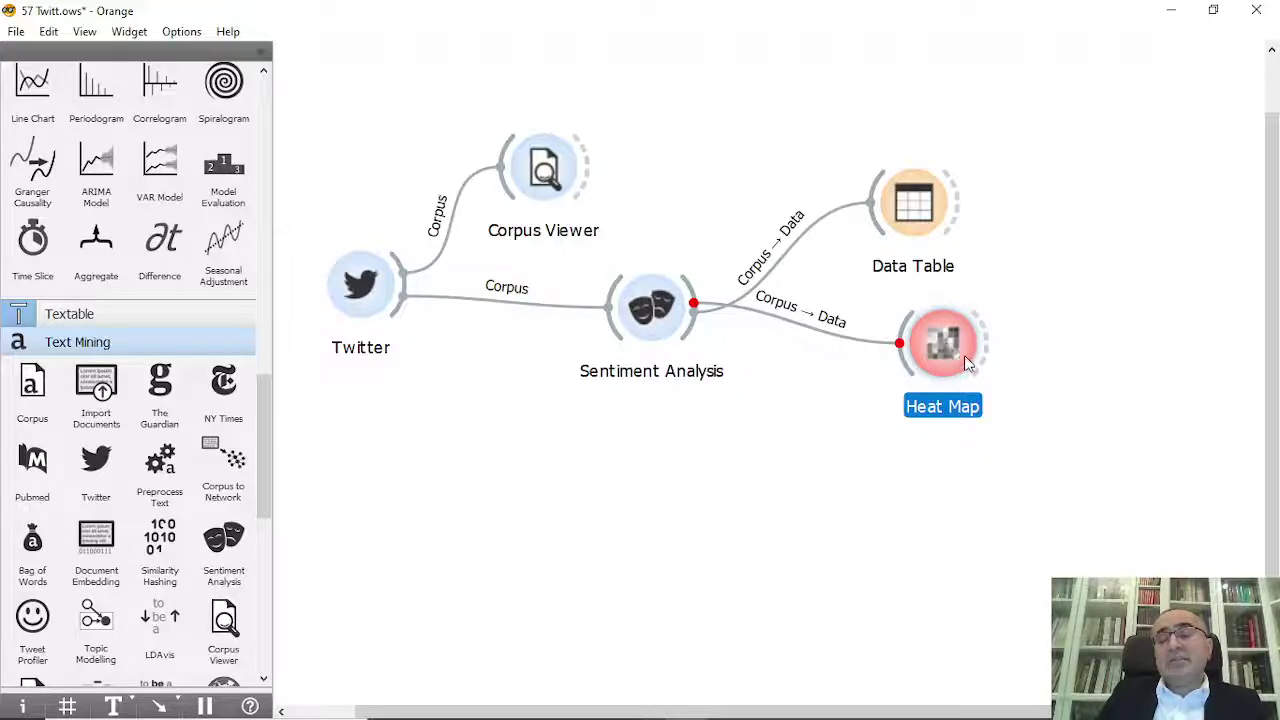
pyautogui.doubleClick(965, 357)
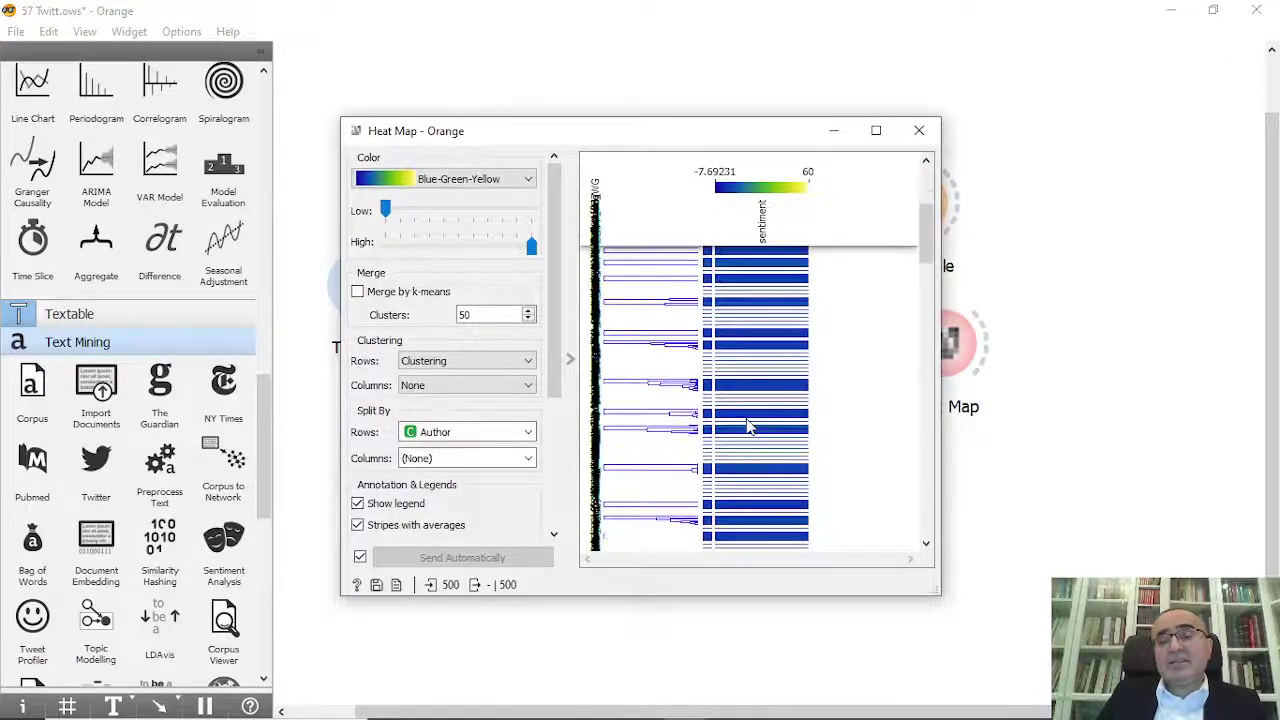
pyautogui.scroll(2, 745, 405)
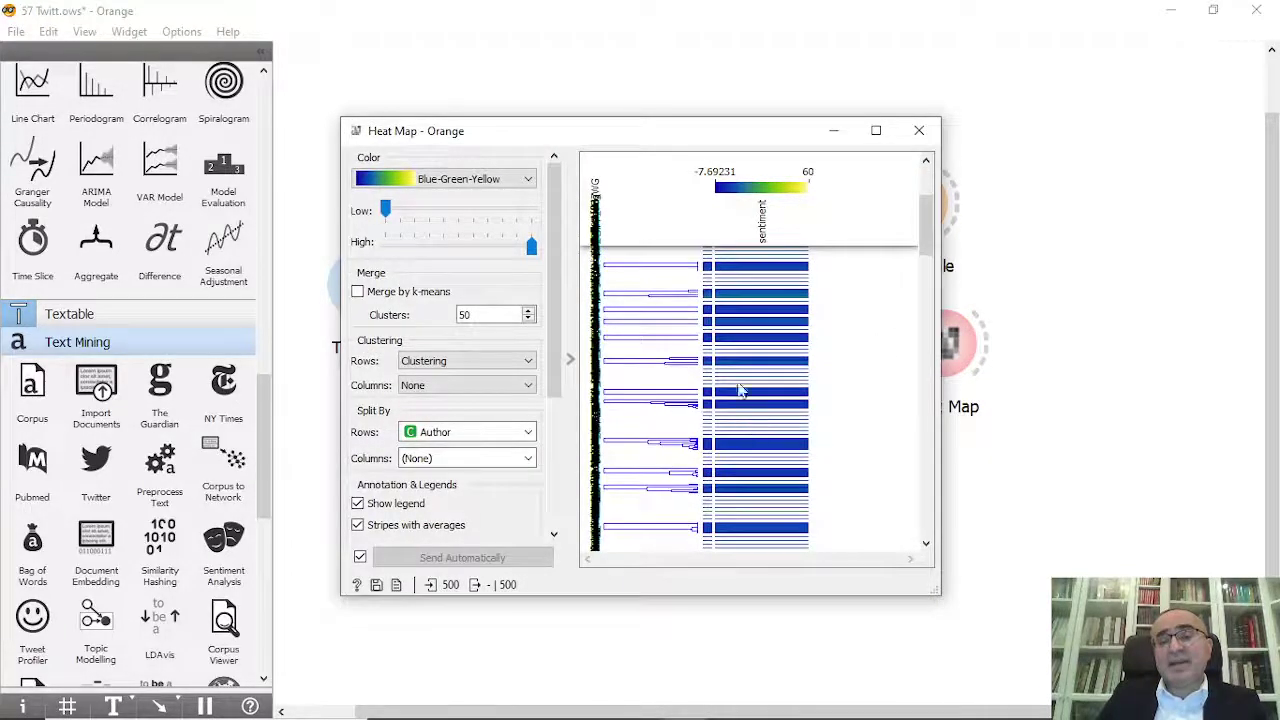
pyautogui.click(675, 291)
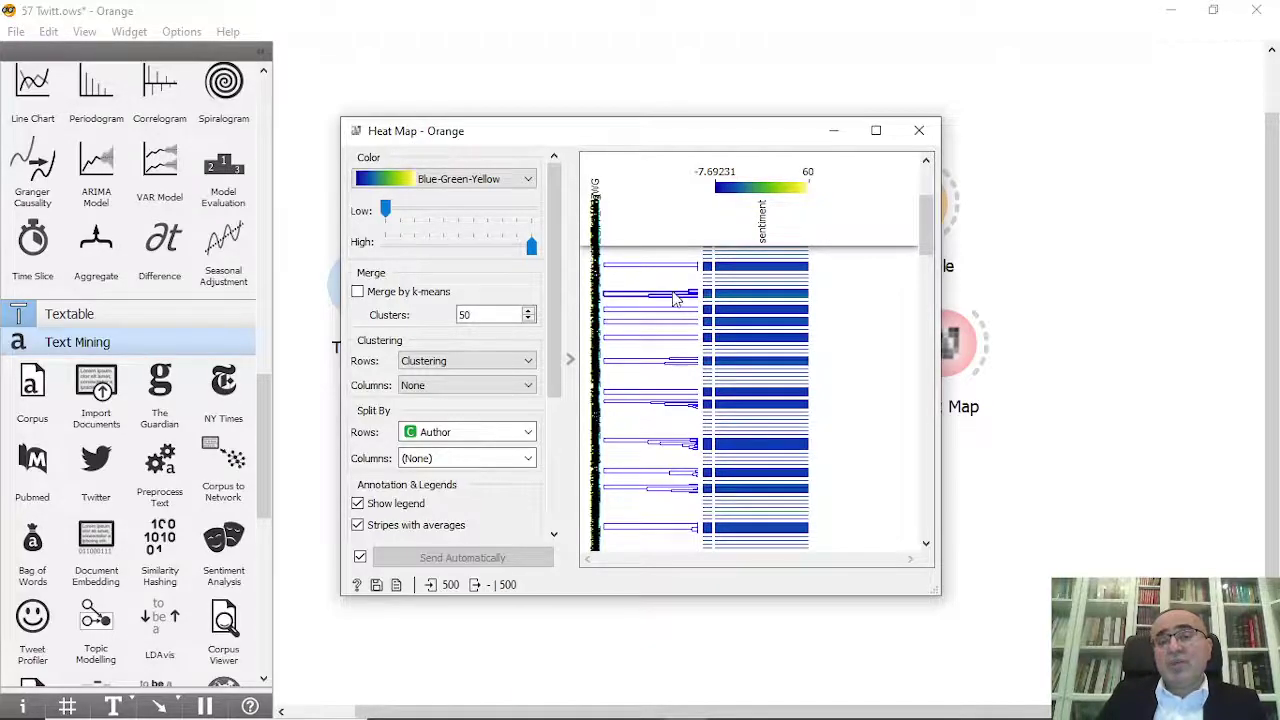
pyautogui.click(918, 133)
# Step: Connect a second Corpus Viewer to the Heat Map's selected data and open it
pyautogui.moveTo(990, 345); pyautogui.dragTo(1073, 316)
pyautogui.write('cor')
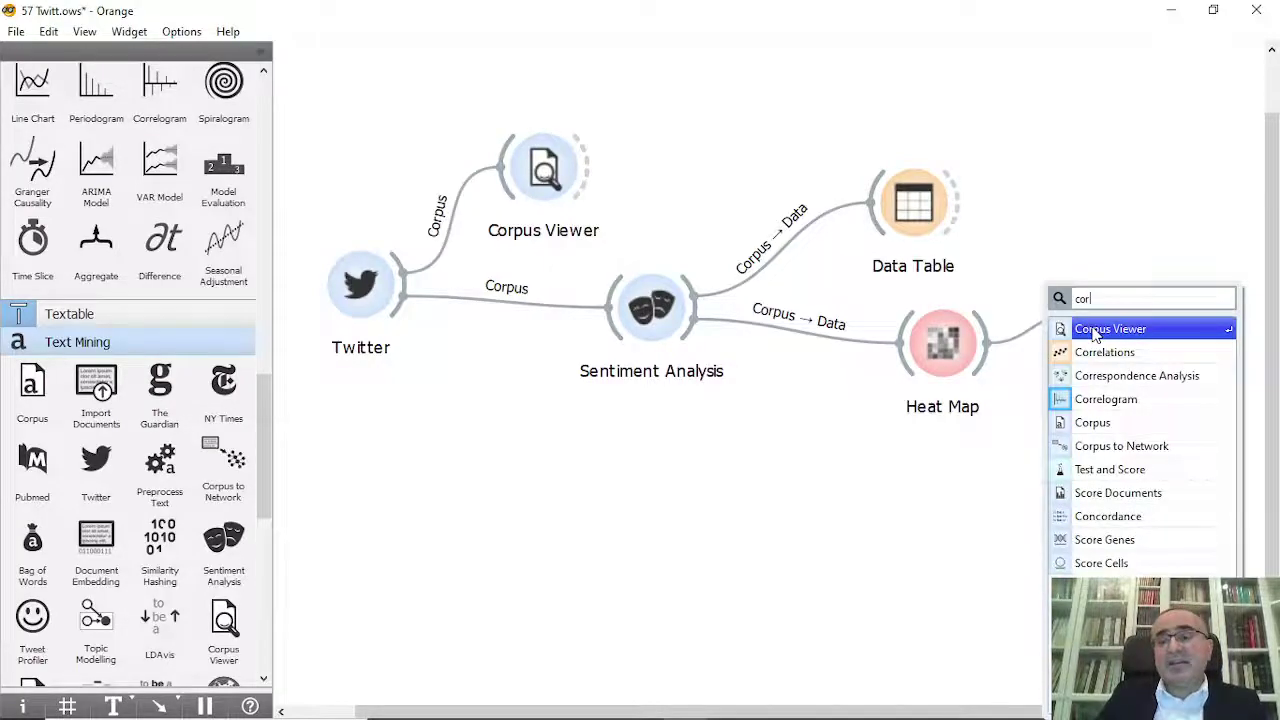
pyautogui.press('Return')
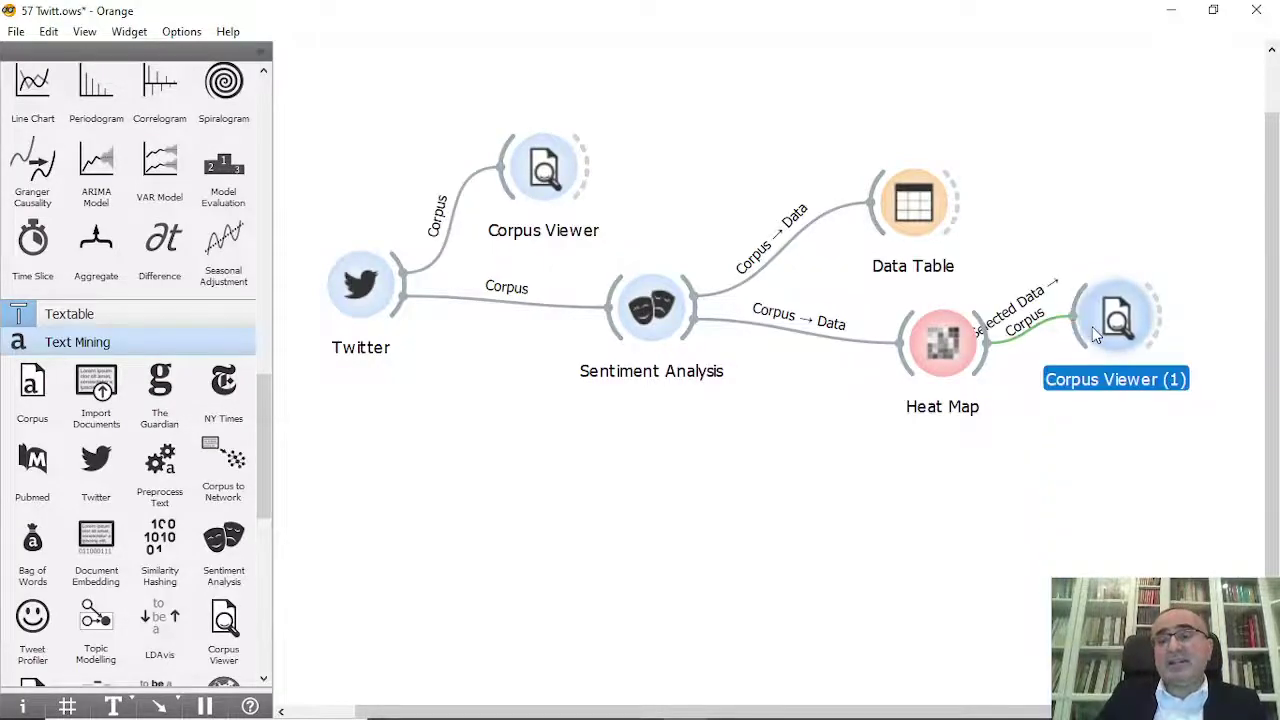
pyautogui.doubleClick(1090, 305)
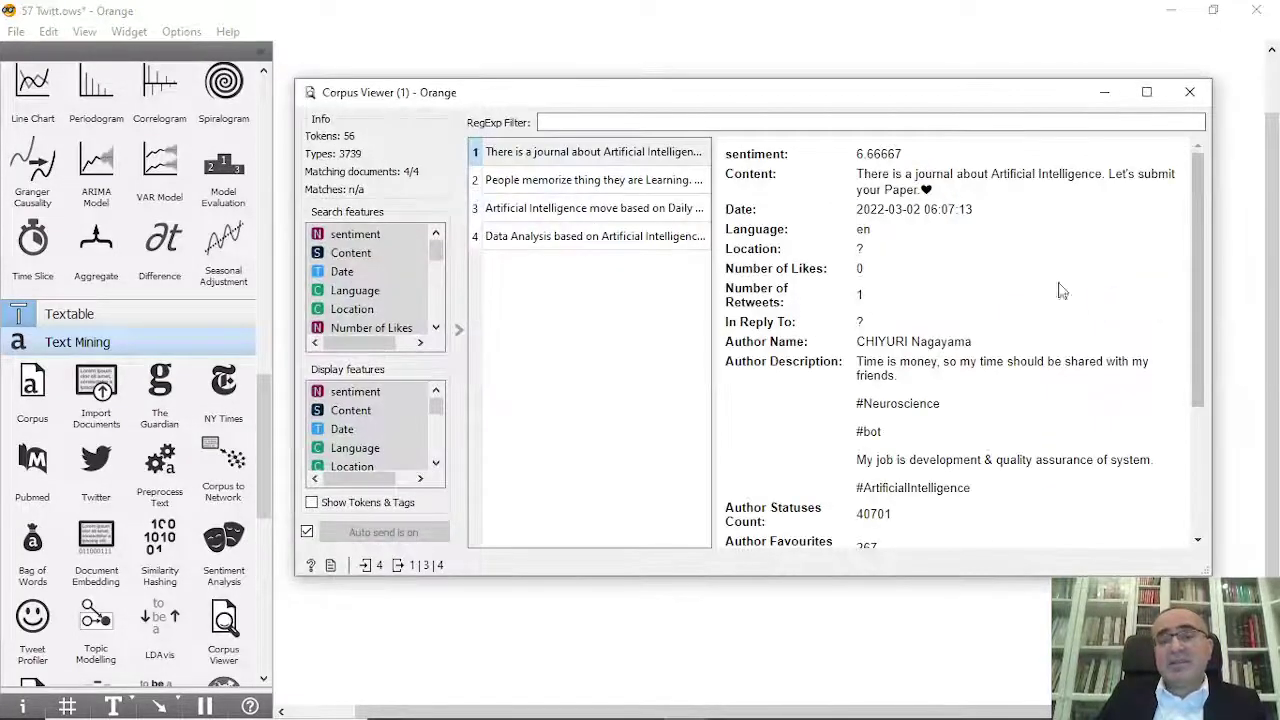
# Step: Read through the four selected tweets, including the Data Analysis one, then close the viewer
pyautogui.click(560, 182)
pyautogui.click(572, 208)
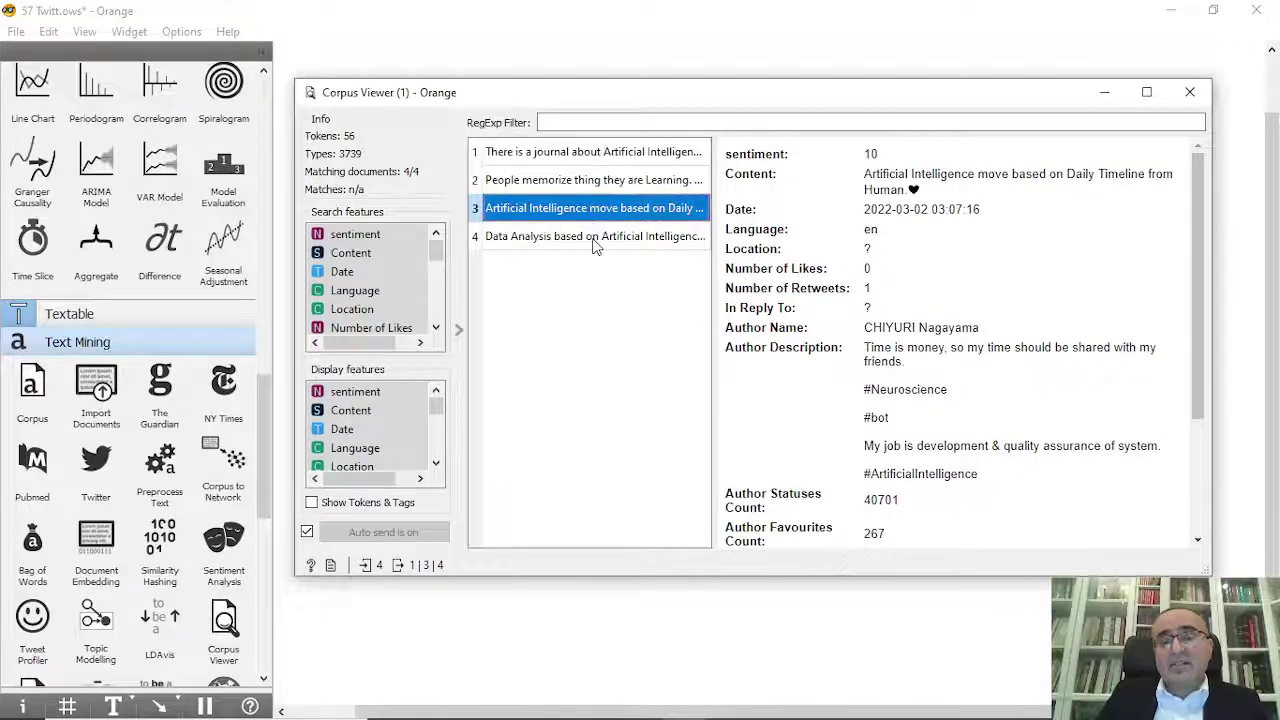
pyautogui.click(594, 240)
pyautogui.click(594, 214)
pyautogui.click(592, 184)
pyautogui.click(594, 160)
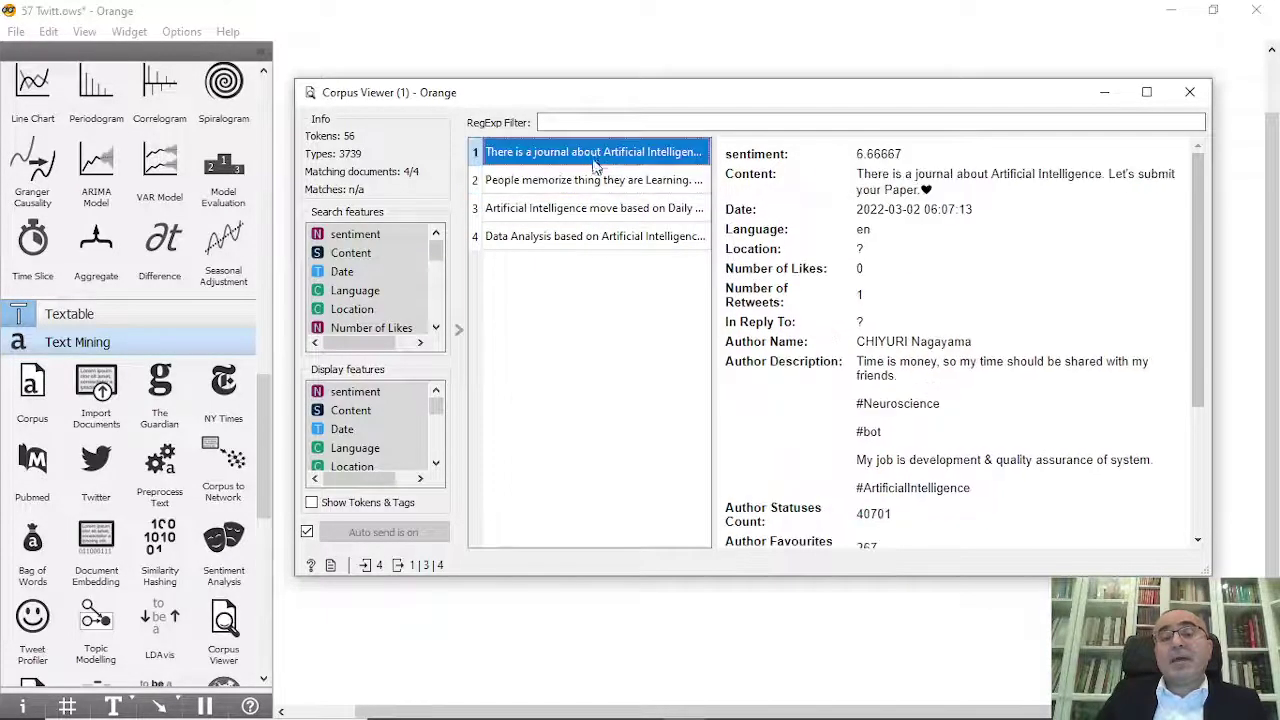
pyautogui.click(598, 182)
pyautogui.click(612, 208)
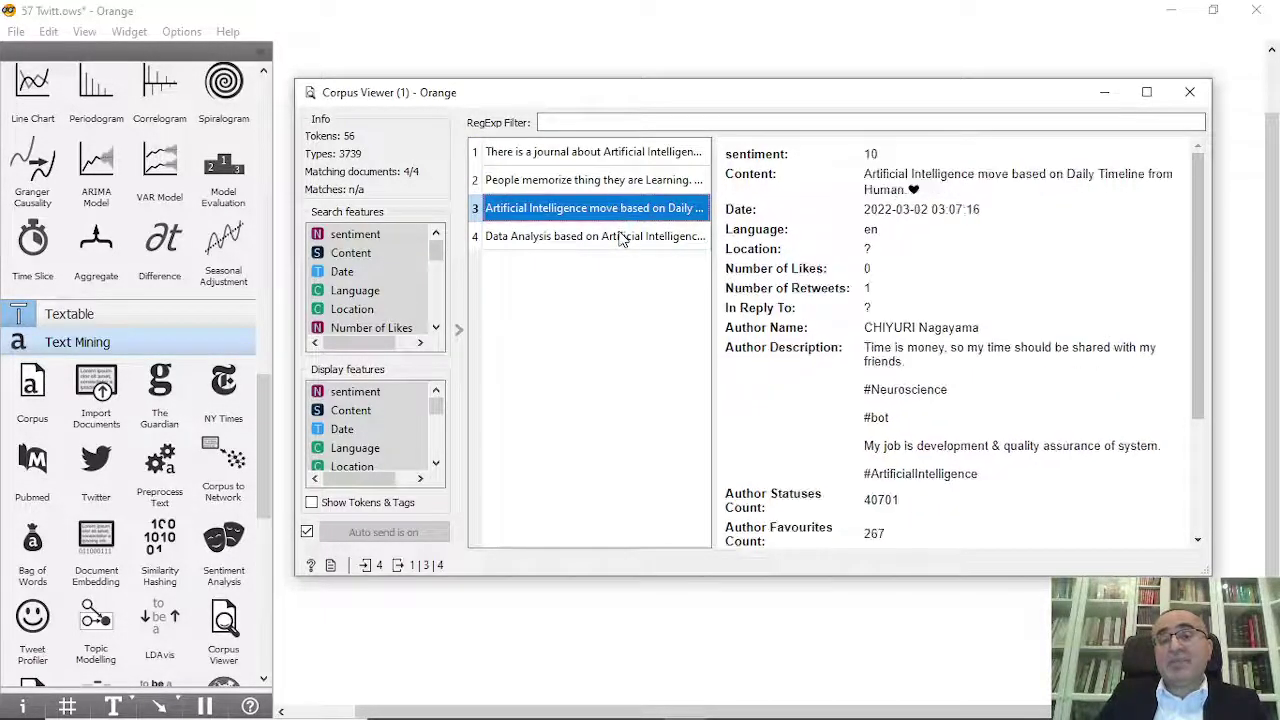
pyautogui.click(622, 238)
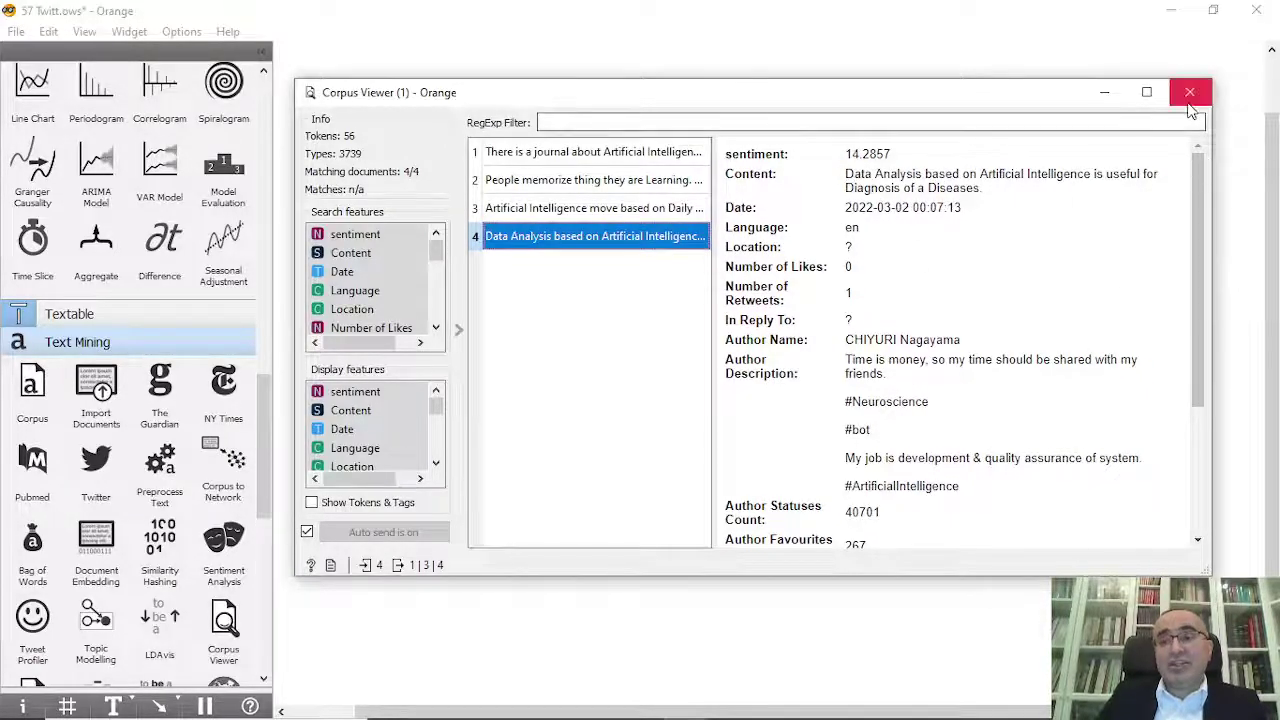
pyautogui.click(1189, 103)
pyautogui.click(350, 318)
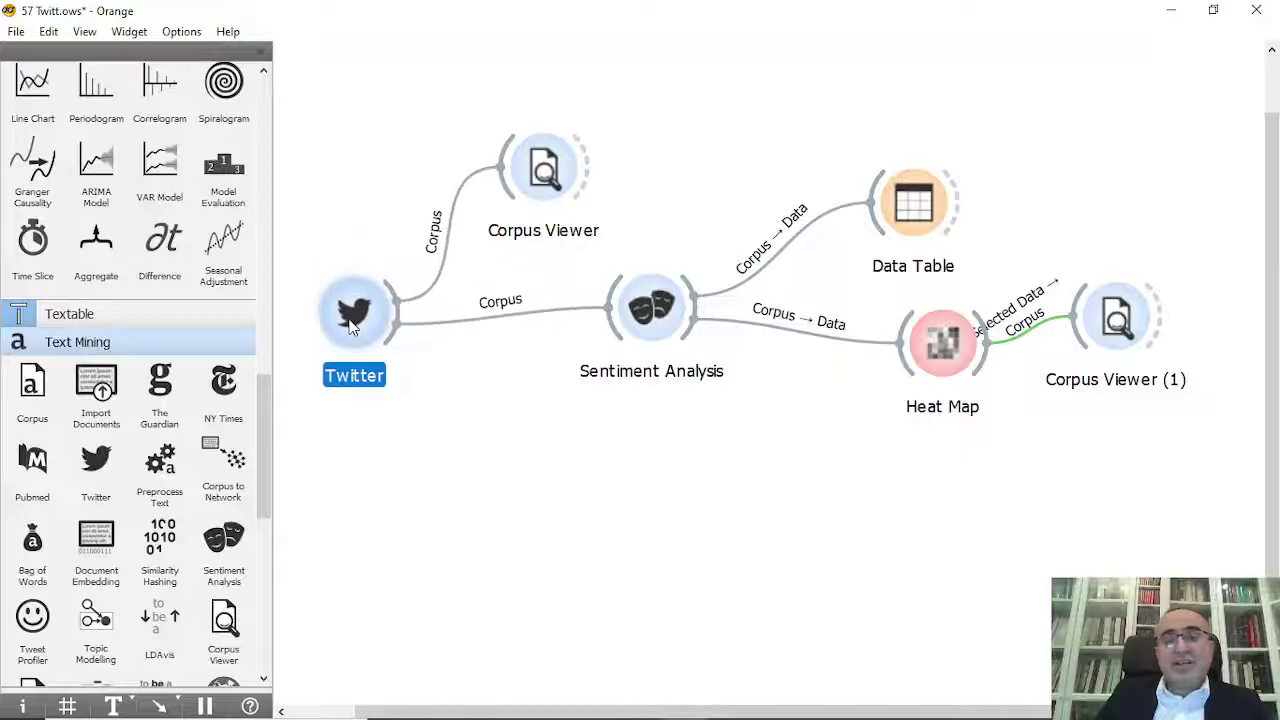
# Step: Add a Preprocess Text widget linked from the Twitter widget
pyautogui.moveTo(350, 330); pyautogui.dragTo(543, 462)
pyautogui.write('pre')
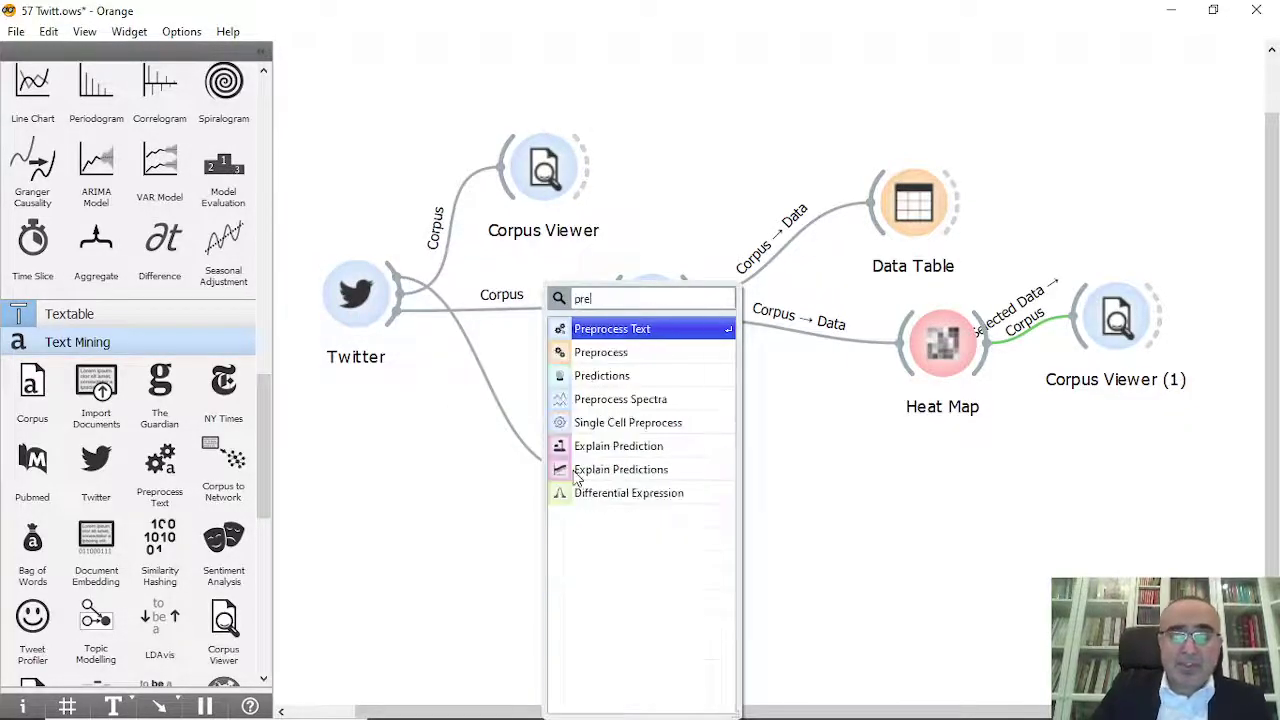
pyautogui.press('Return')
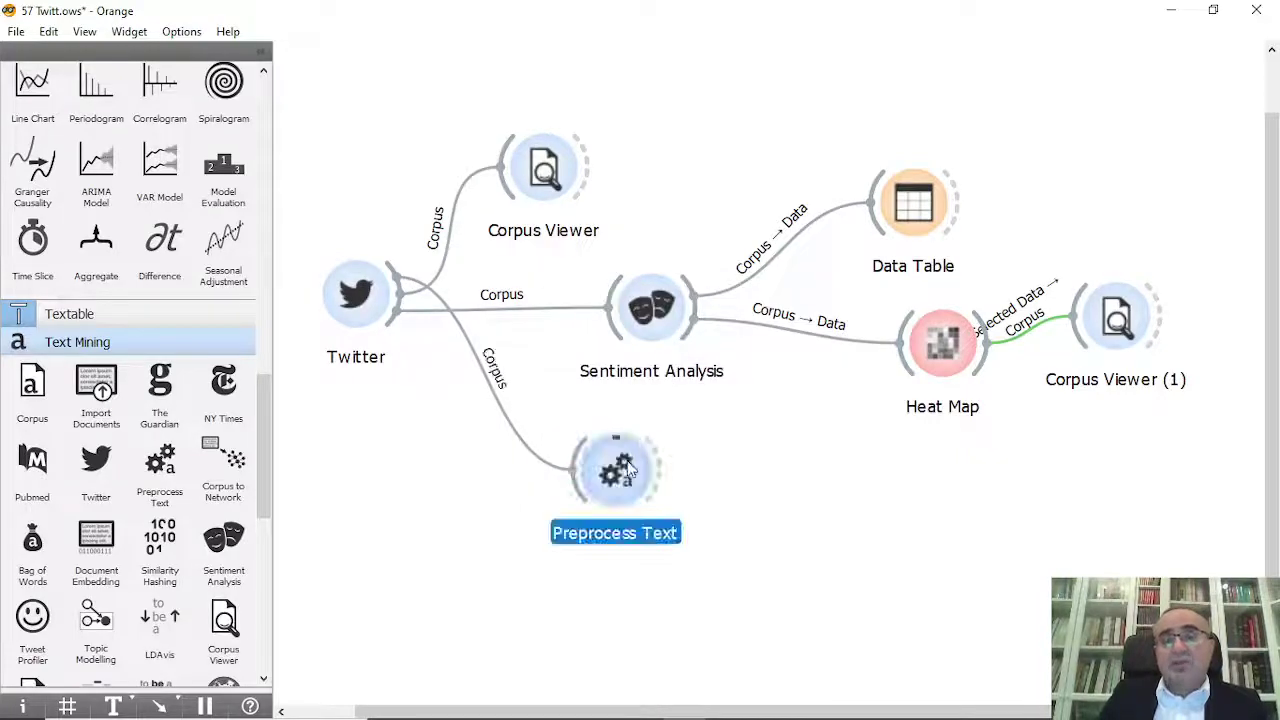
# Step: Set Preprocess Text stopword filtering to English and apply it
pyautogui.doubleClick(620, 462)
pyautogui.scroll(-2, 531, 340)
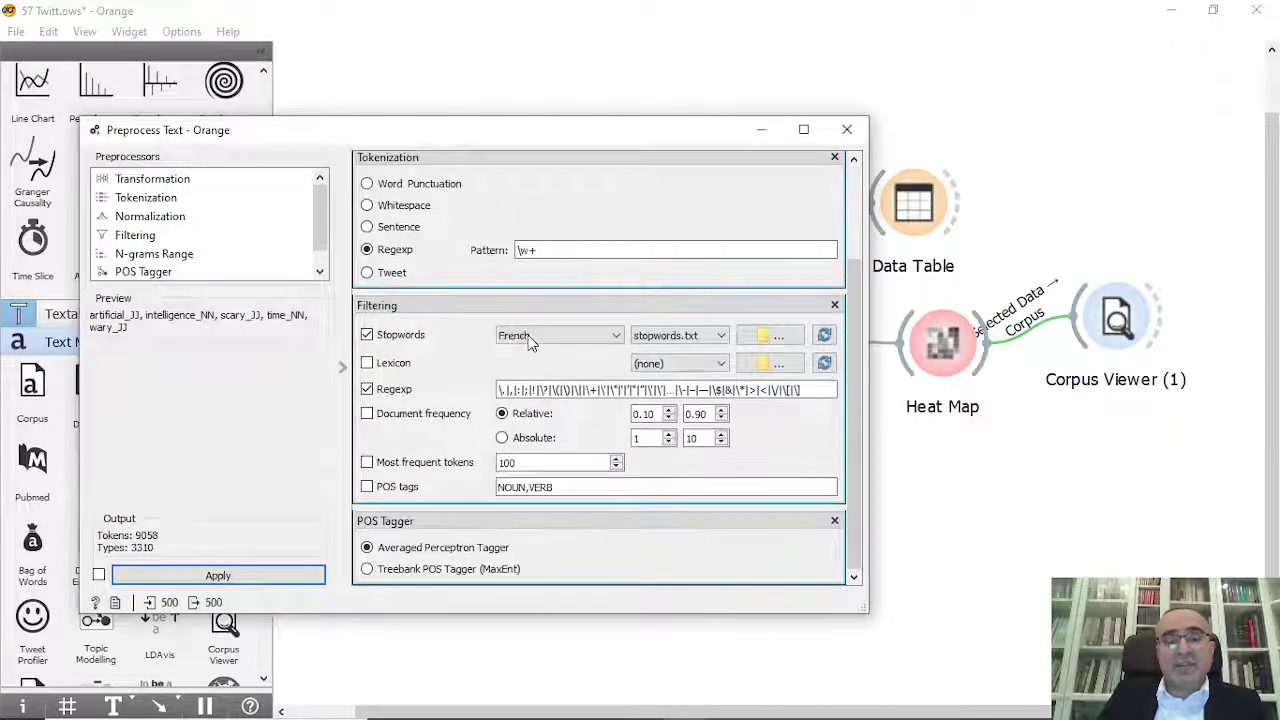
pyautogui.click(556, 335)
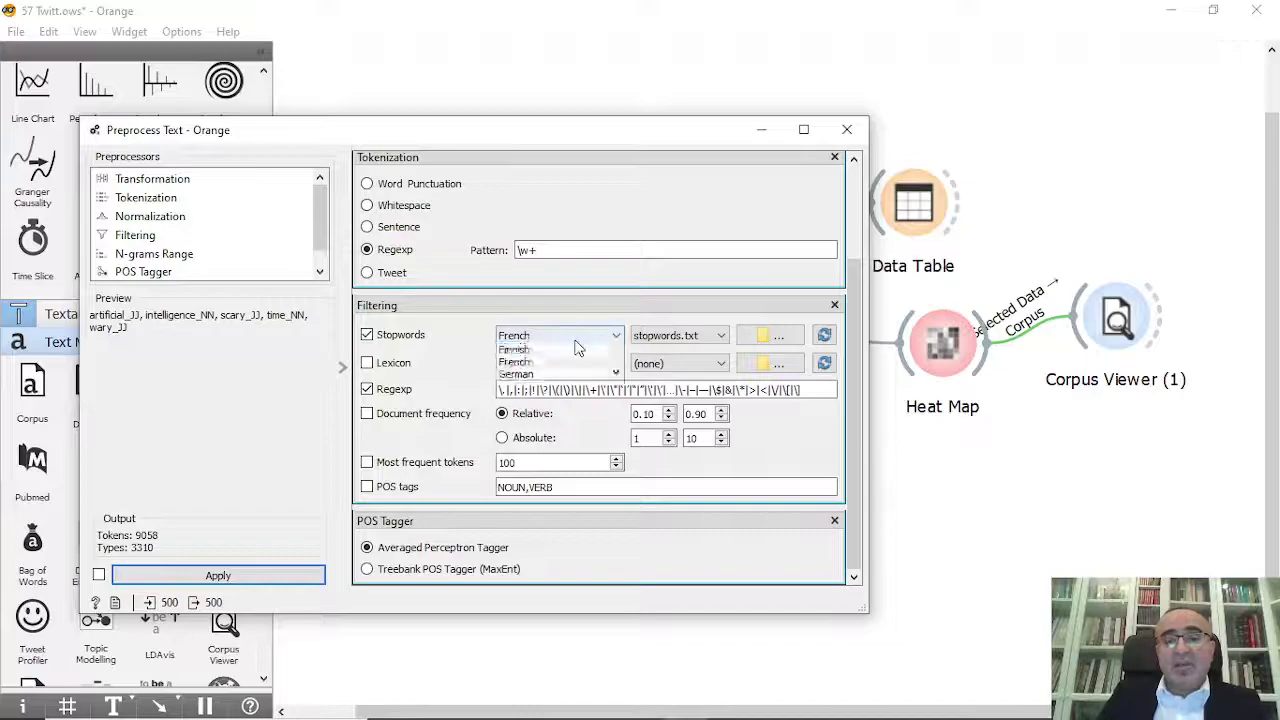
pyautogui.click(561, 428)
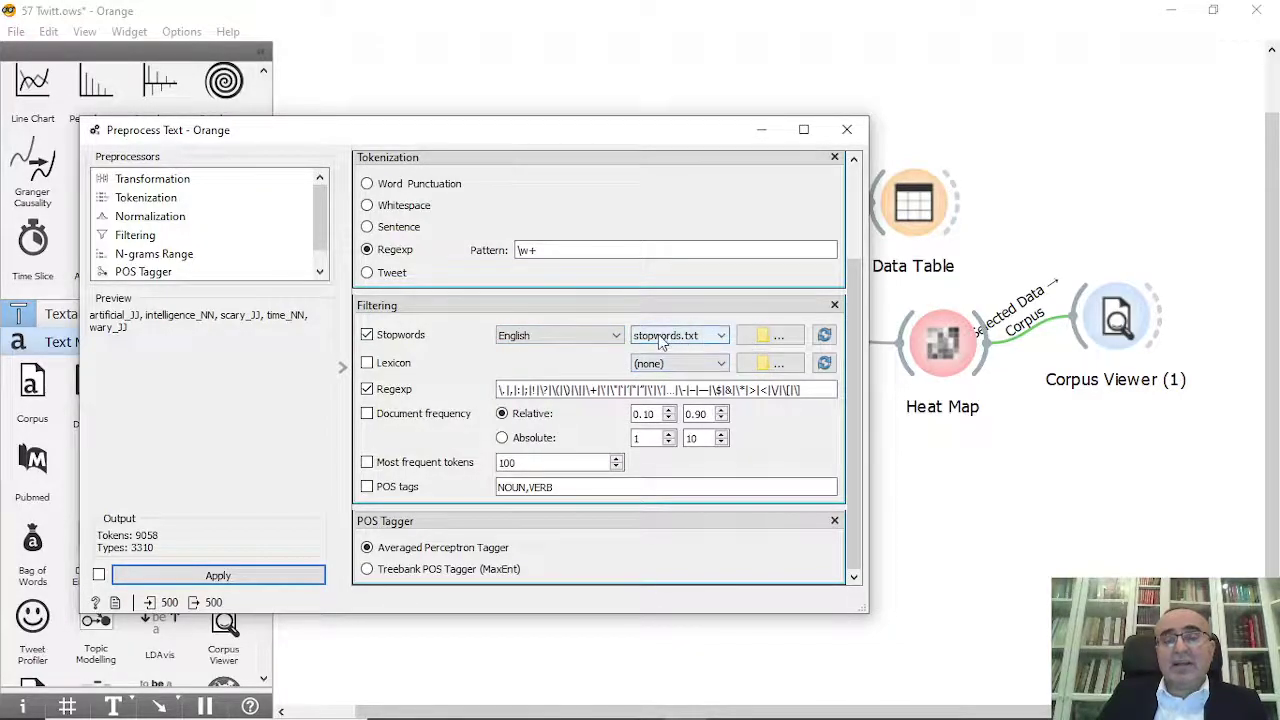
pyautogui.click(255, 575)
pyautogui.click(847, 130)
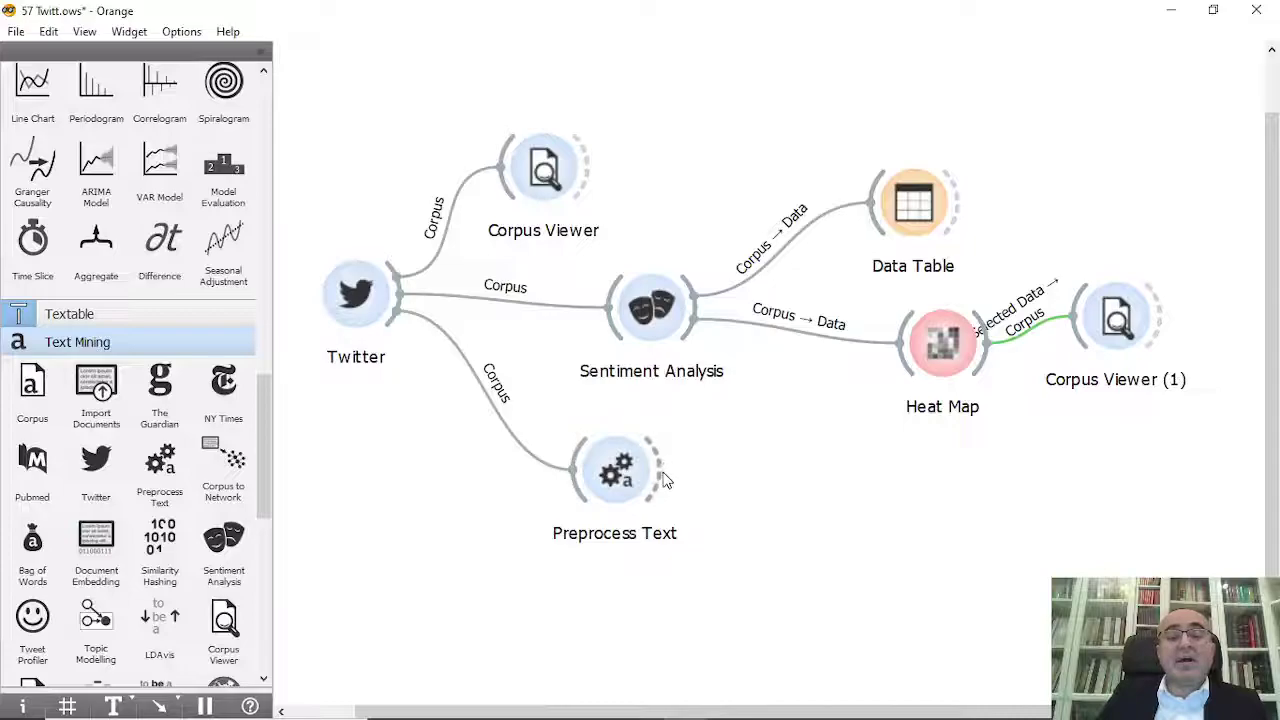
# Step: Add Bag of Words after Preprocess Text, then a Word Cloud fed by Bag of Words
pyautogui.moveTo(665, 480); pyautogui.dragTo(804, 483)
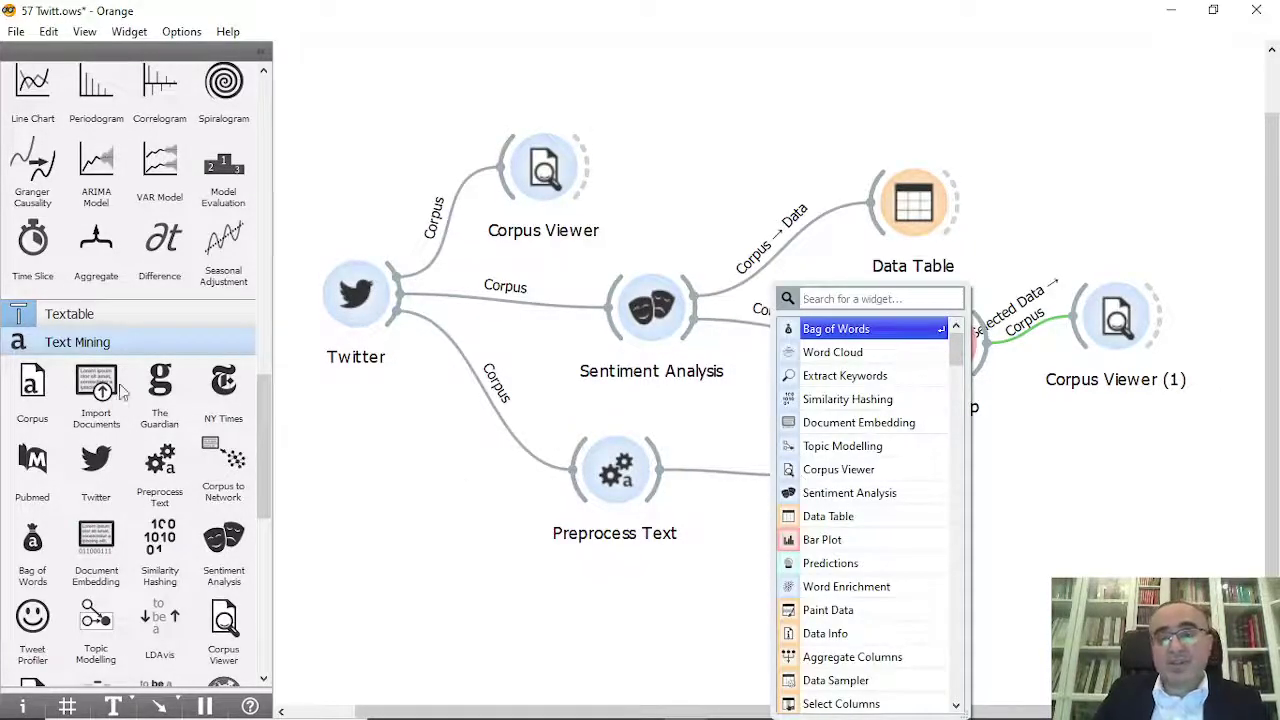
pyautogui.click(836, 329)
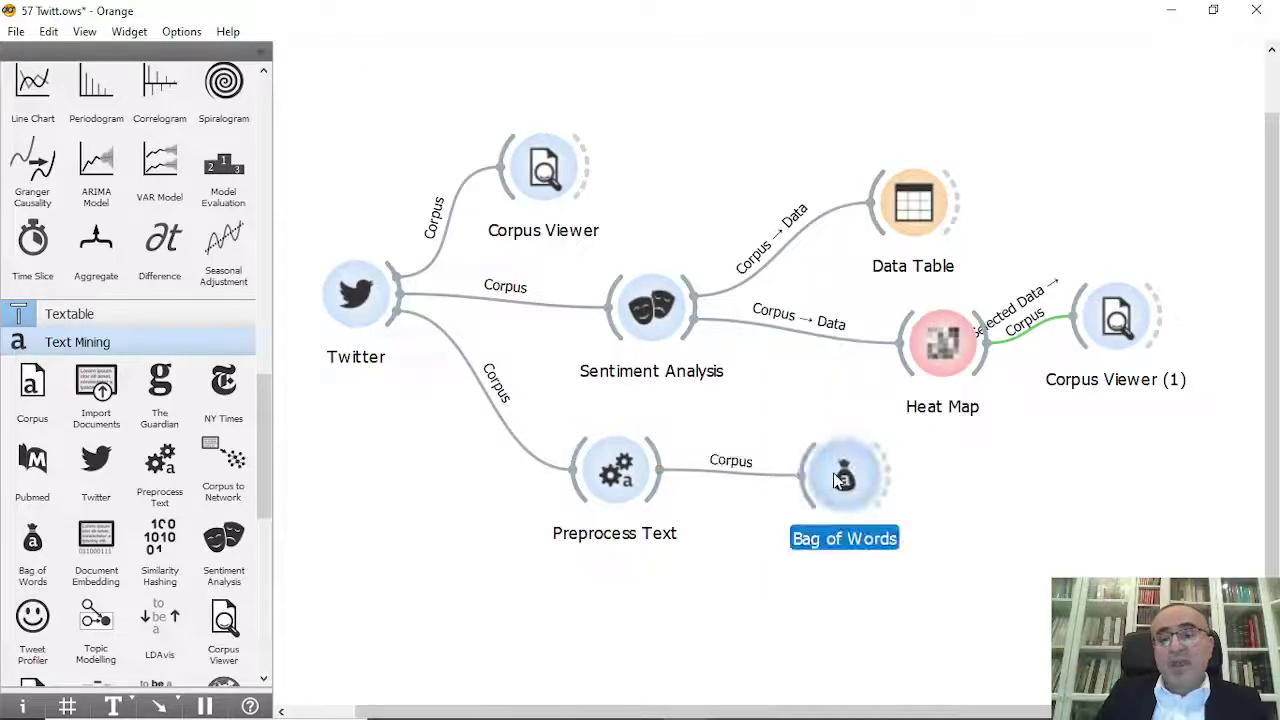
pyautogui.moveTo(898, 492); pyautogui.dragTo(1041, 484)
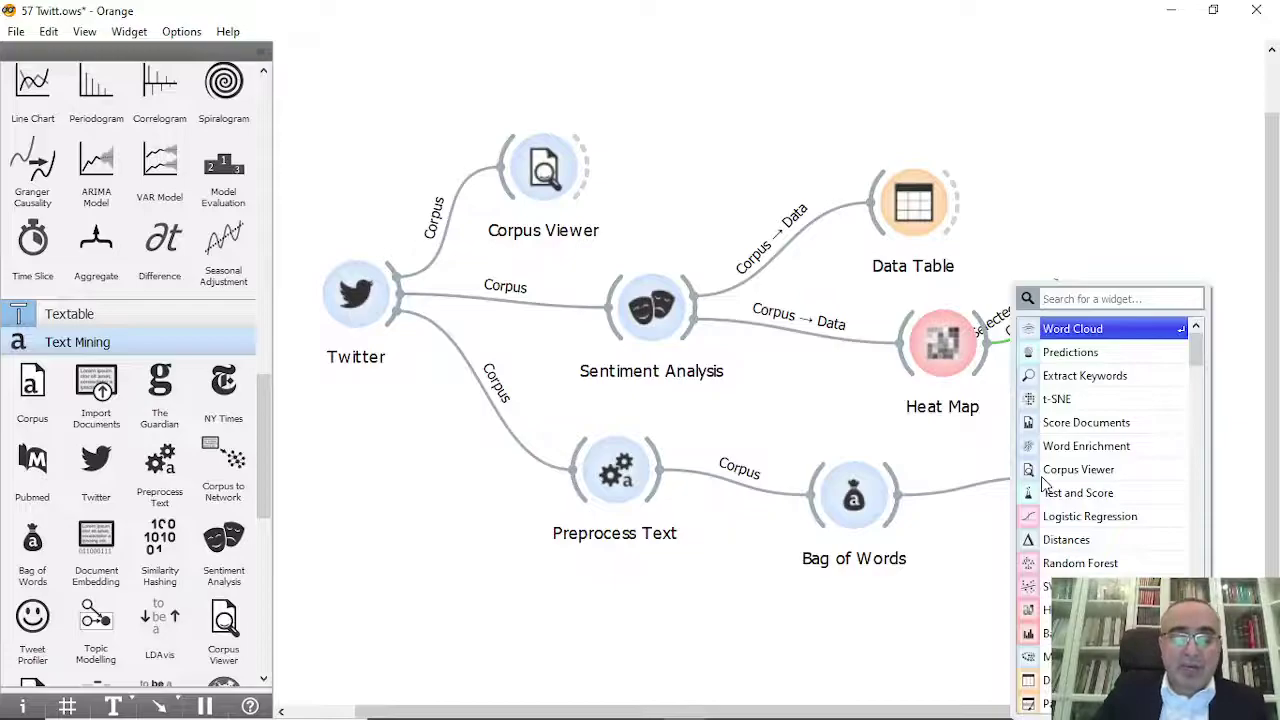
pyautogui.write('wo')
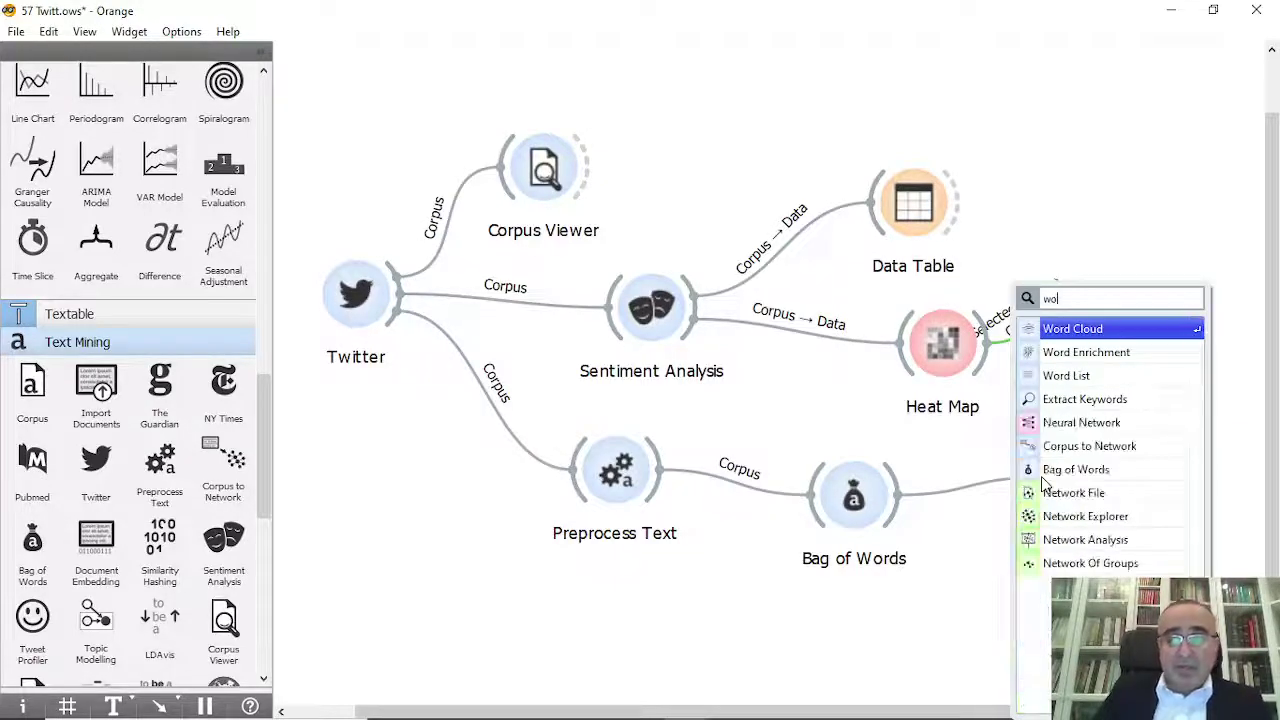
pyautogui.click(1092, 332)
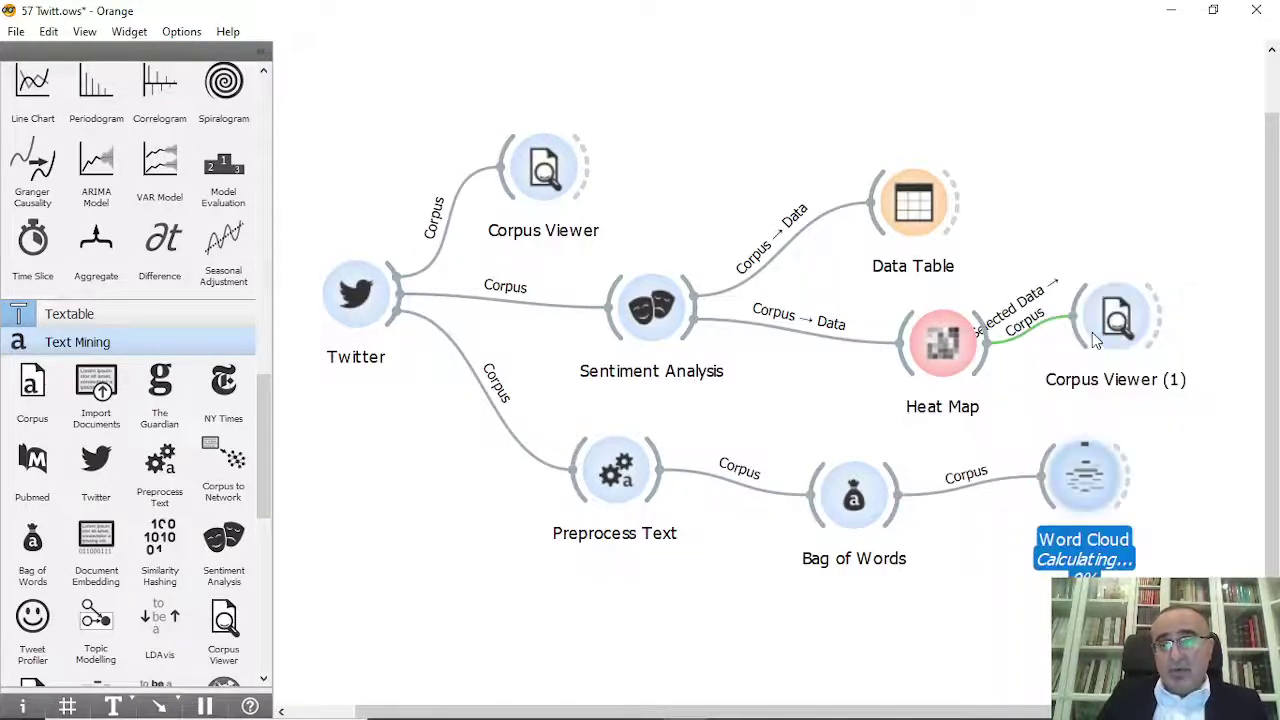
# Step: Review the word cloud, led by intelligence_NN, then close it
pyautogui.doubleClick(1074, 481)
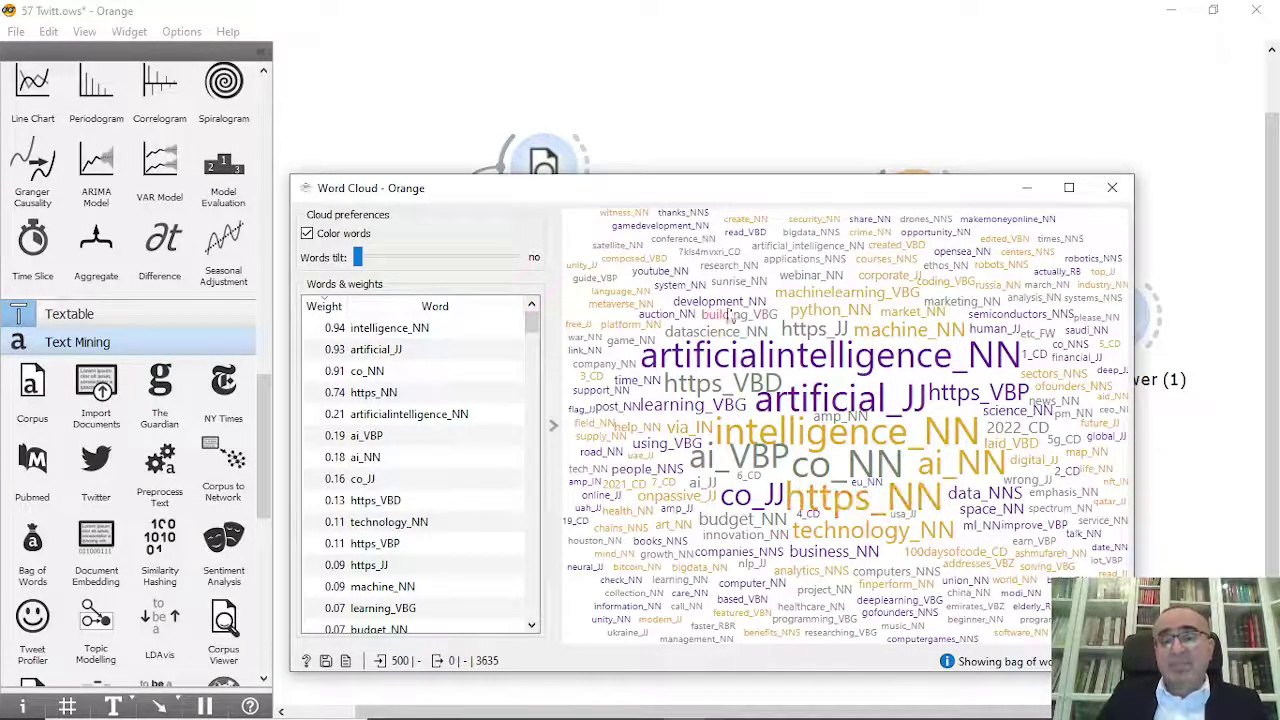
pyautogui.click(1112, 189)
pyautogui.moveTo(896, 510); pyautogui.dragTo(1060, 600)
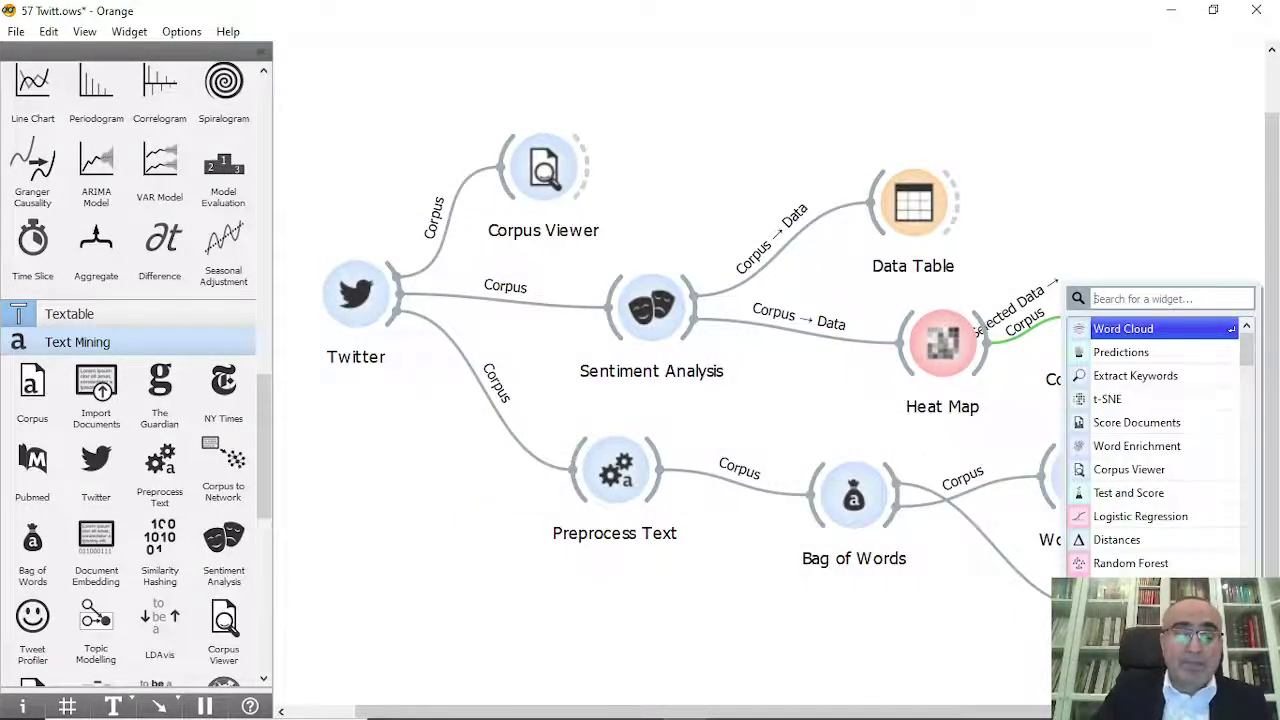
# Step: Add Extract Keywords after Bag of Words and inspect the keywords 'co' and 'https' in its TF-IDF ranking
pyautogui.write('ext')
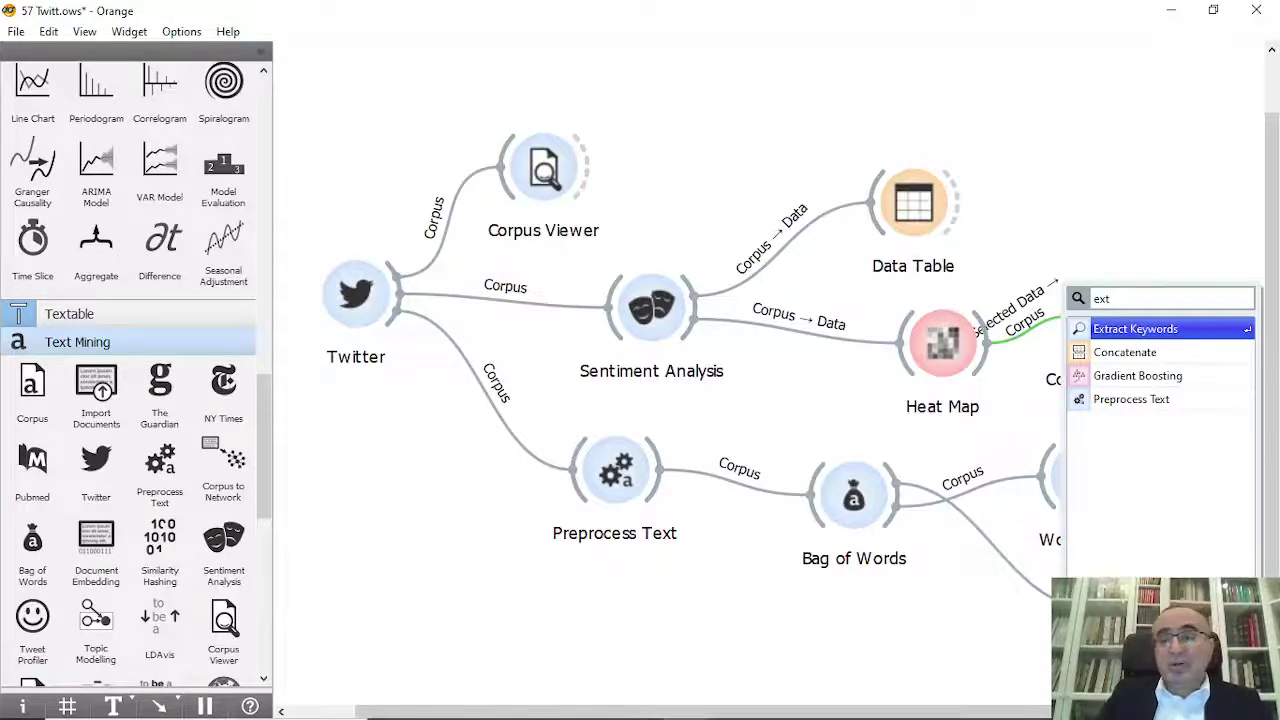
pyautogui.click(1155, 331)
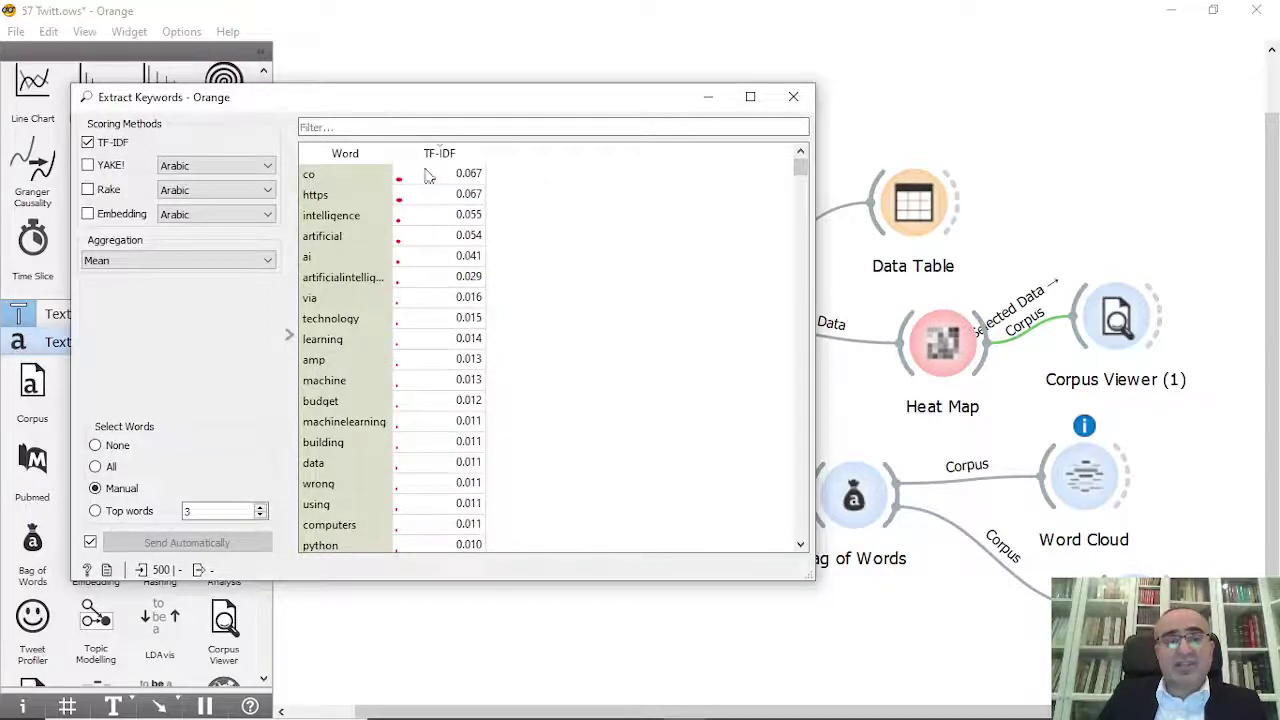
pyautogui.click(316, 177)
pyautogui.click(318, 195)
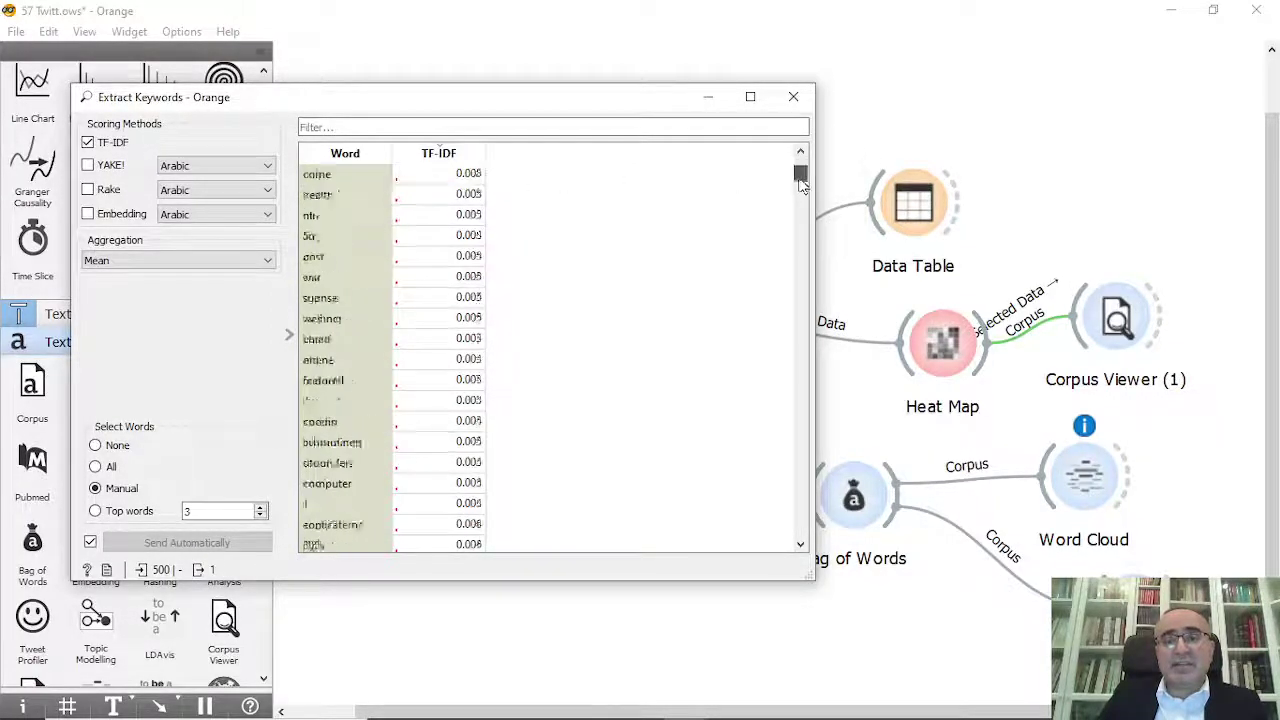
pyautogui.click(793, 97)
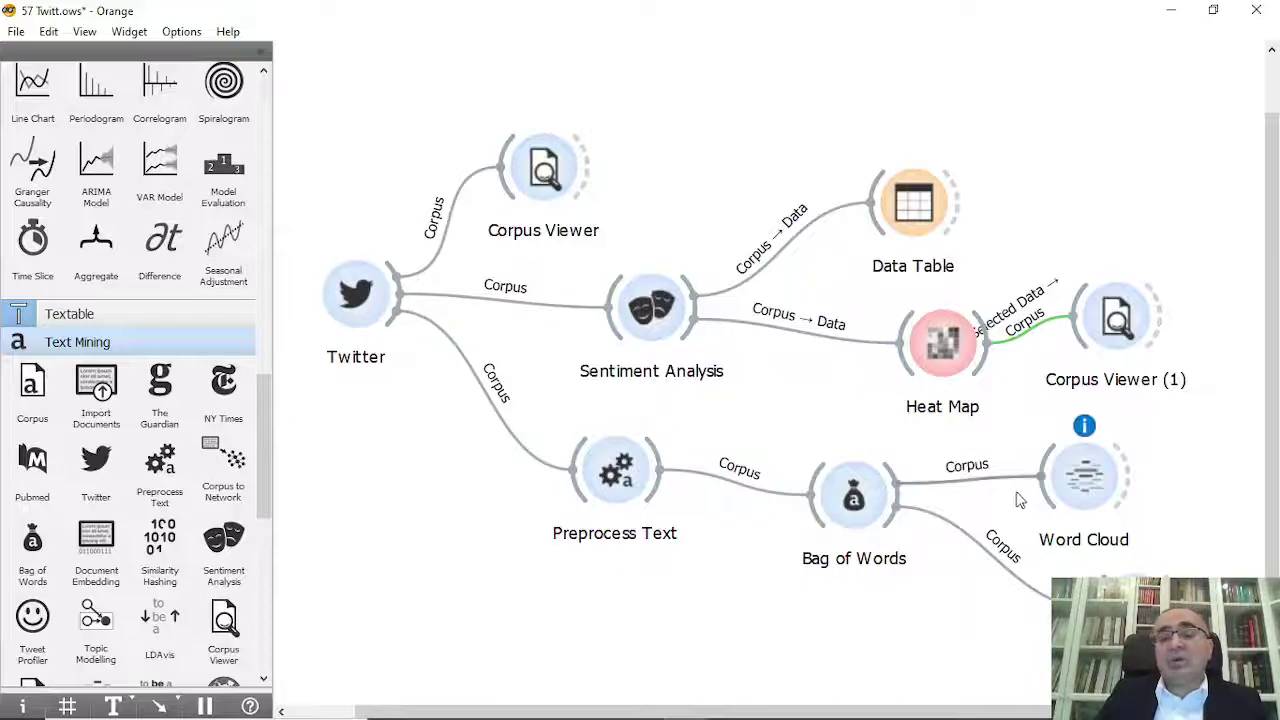
# Step: Switch to PowerPoint and show slide 3 of 3, the 'Thank You' end-of-lesson slide
pyautogui.moveTo(862, 706)
pyautogui.click(731, 701)
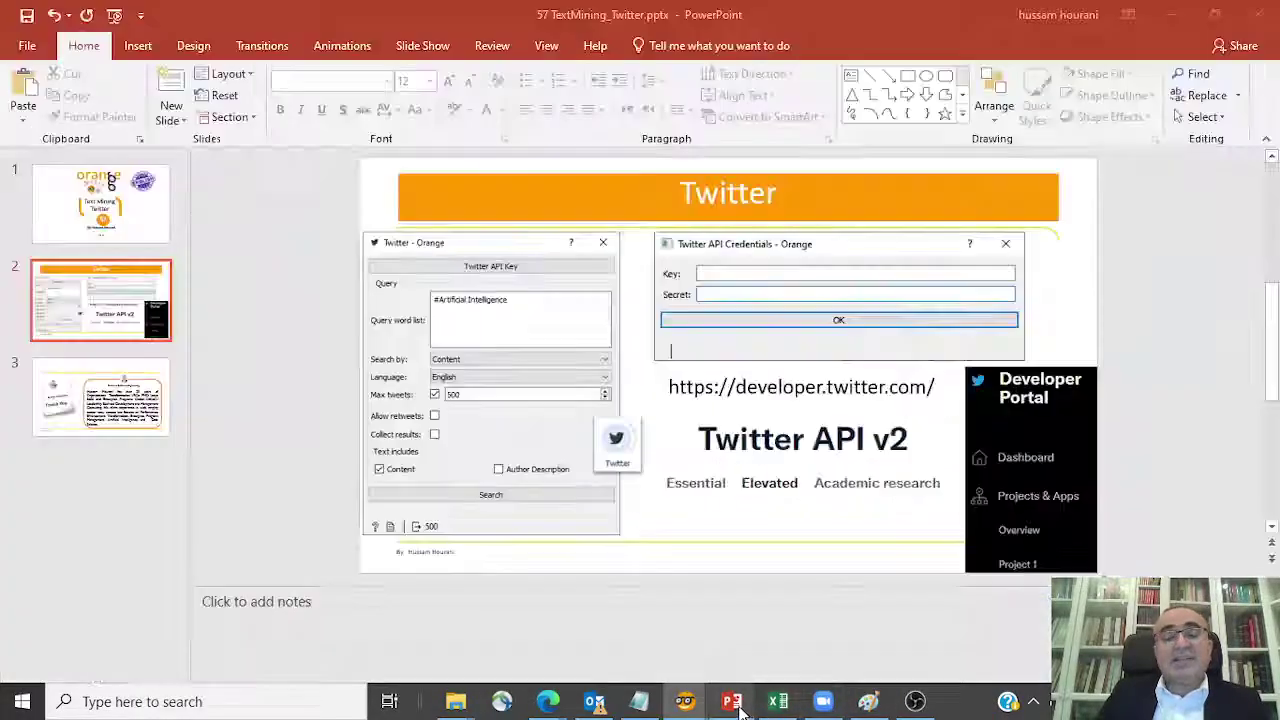
pyautogui.click(148, 375)
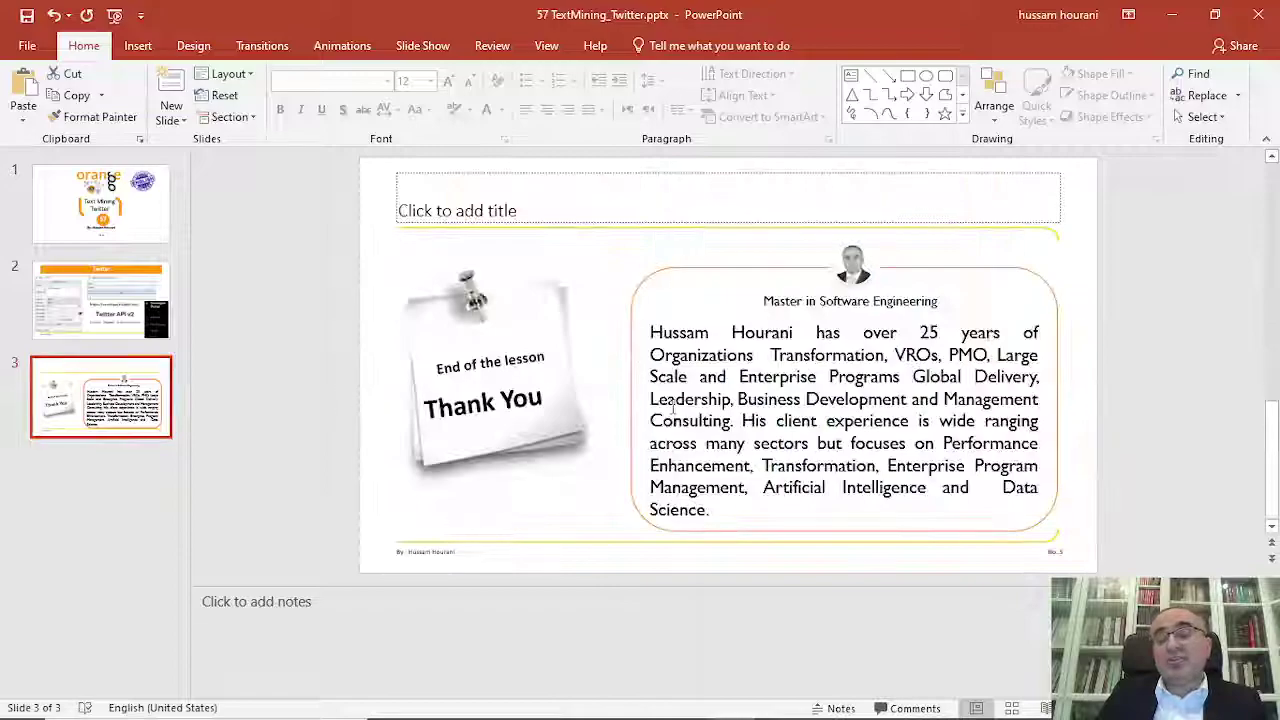